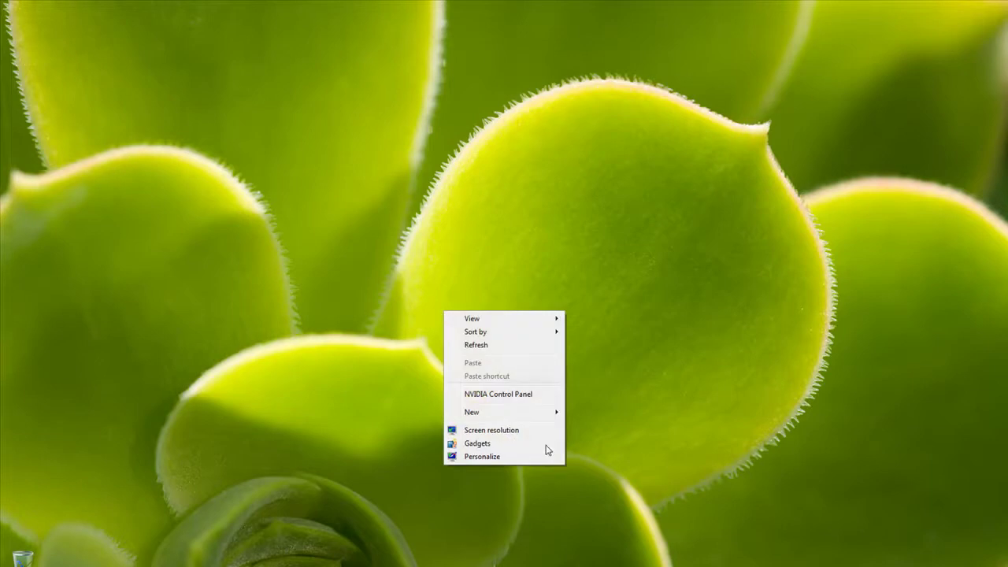
# - Open the desktop's personalization settings, move the window toward the middle of the screen, and open the Desktop Background choices
pyautogui.click(502, 458)
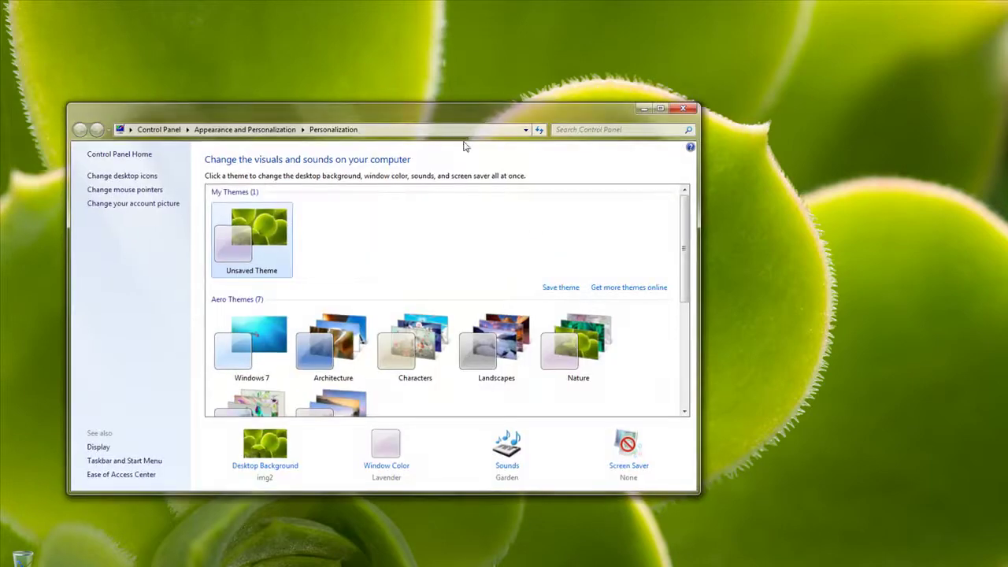
pyautogui.moveTo(478, 111); pyautogui.dragTo(719, 162)
pyautogui.scroll(-1, 668, 220)
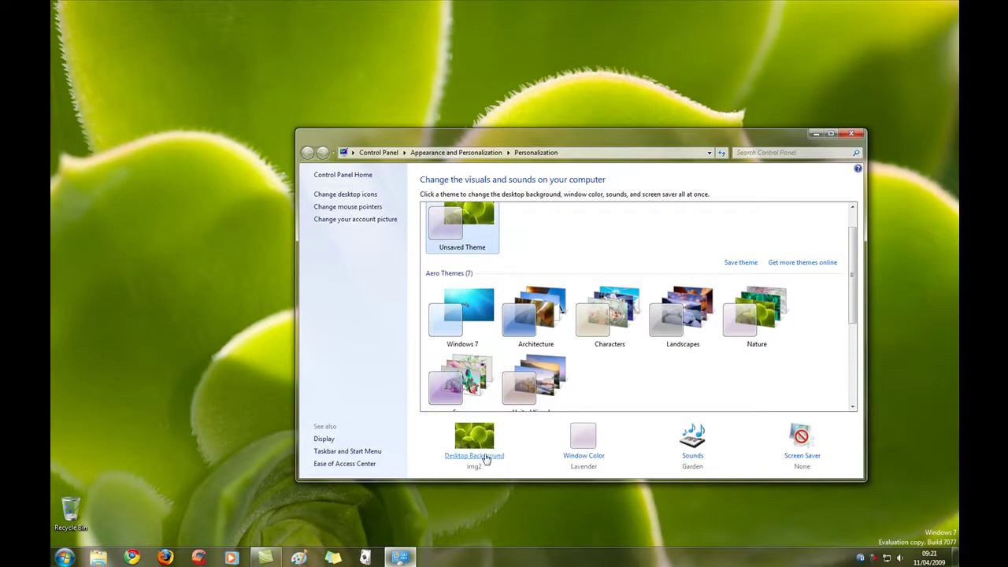
pyautogui.click(486, 459)
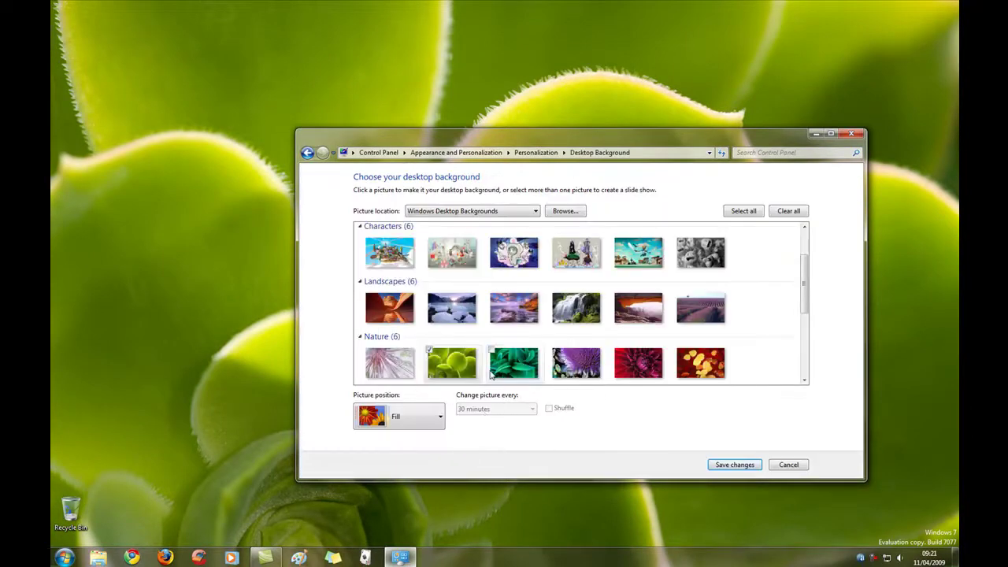
# - Select all six Nature pictures for the desktop background slide show
pyautogui.scroll(-1, 811, 261)
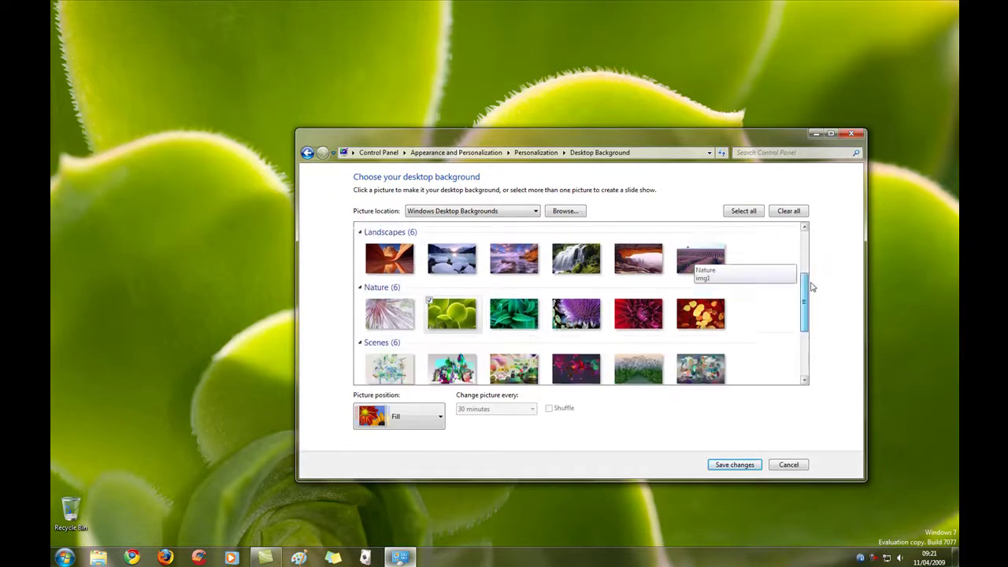
pyautogui.click(492, 295)
pyautogui.click(367, 295)
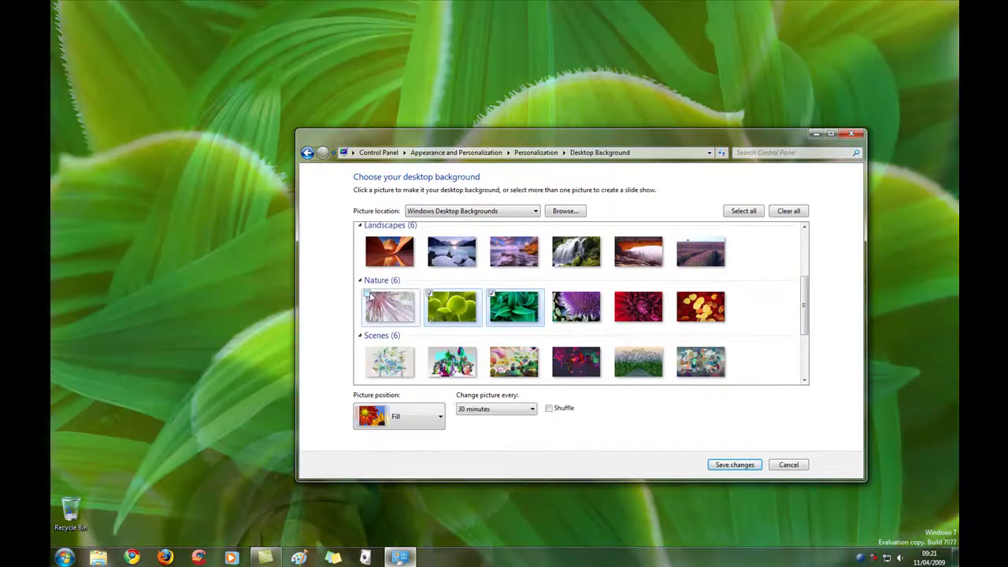
pyautogui.click(555, 295)
pyautogui.click(619, 297)
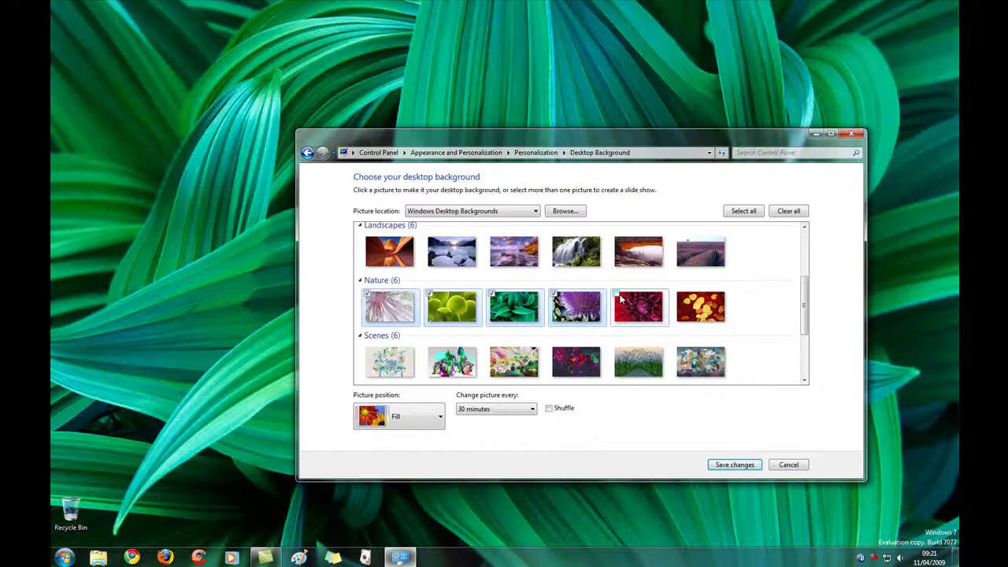
pyautogui.click(679, 294)
# - Set the background picture to change every 10 seconds, save the changes, and close the Personalization window
pyautogui.click(485, 411)
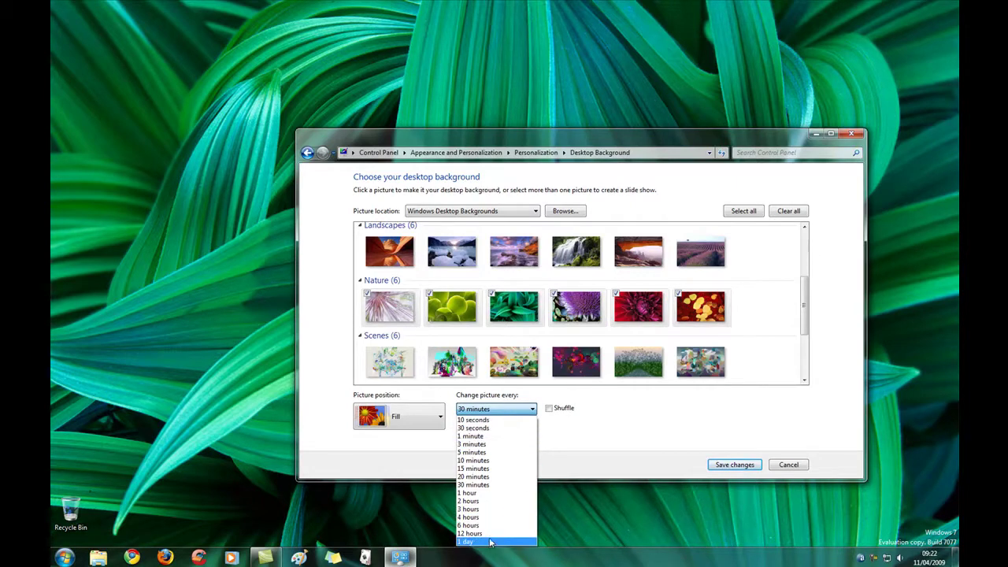
pyautogui.click(494, 422)
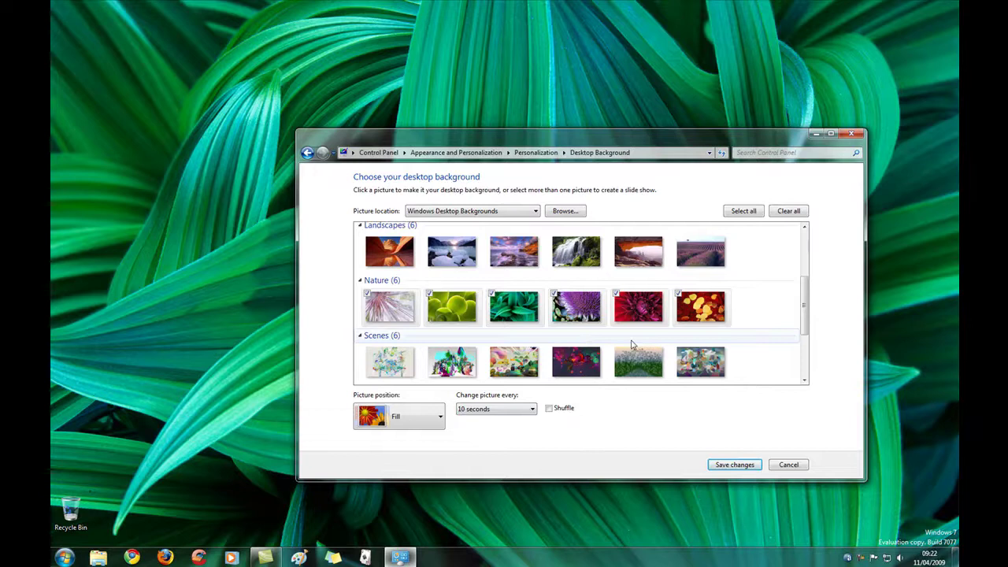
pyautogui.click(729, 471)
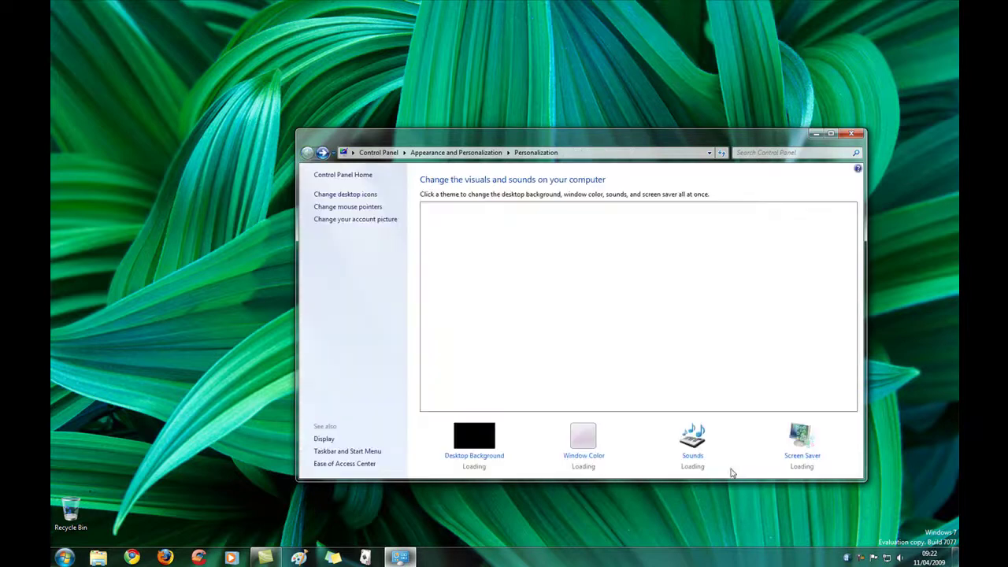
pyautogui.click(851, 133)
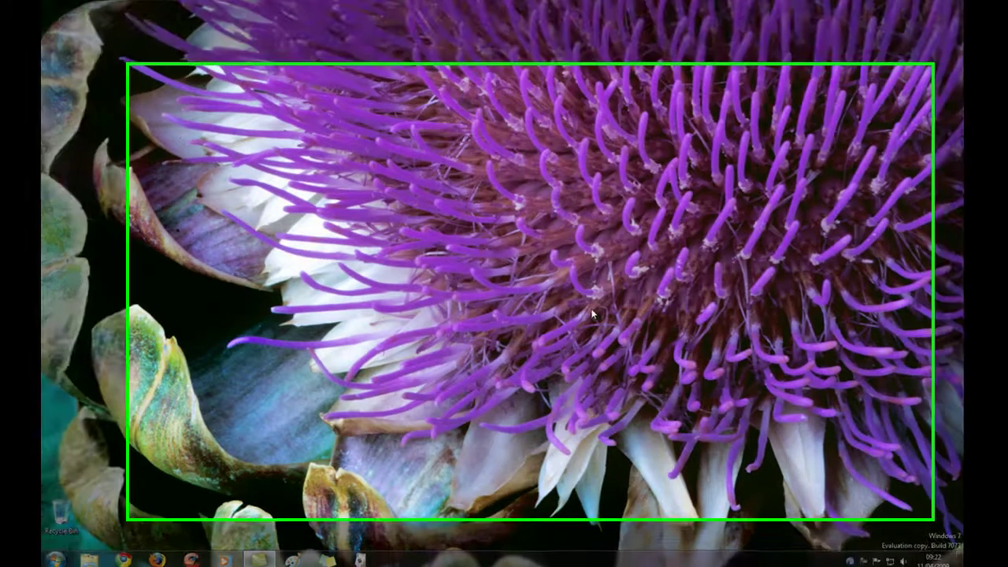
# - Reopen the Desktop Background settings, select only the light green Nature picture, and close the window without saving
pyautogui.rightClick(587, 307)
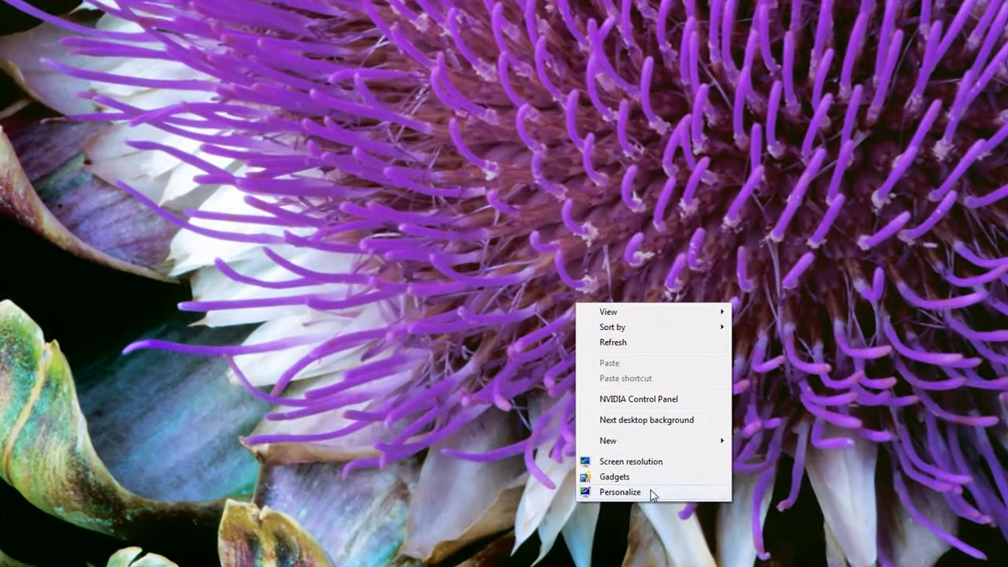
pyautogui.click(650, 492)
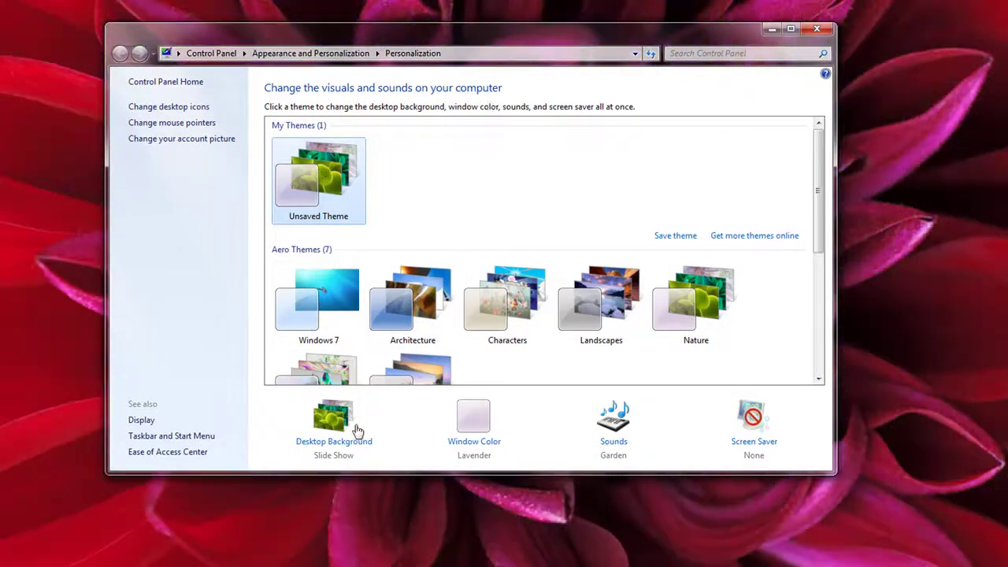
pyautogui.click(356, 431)
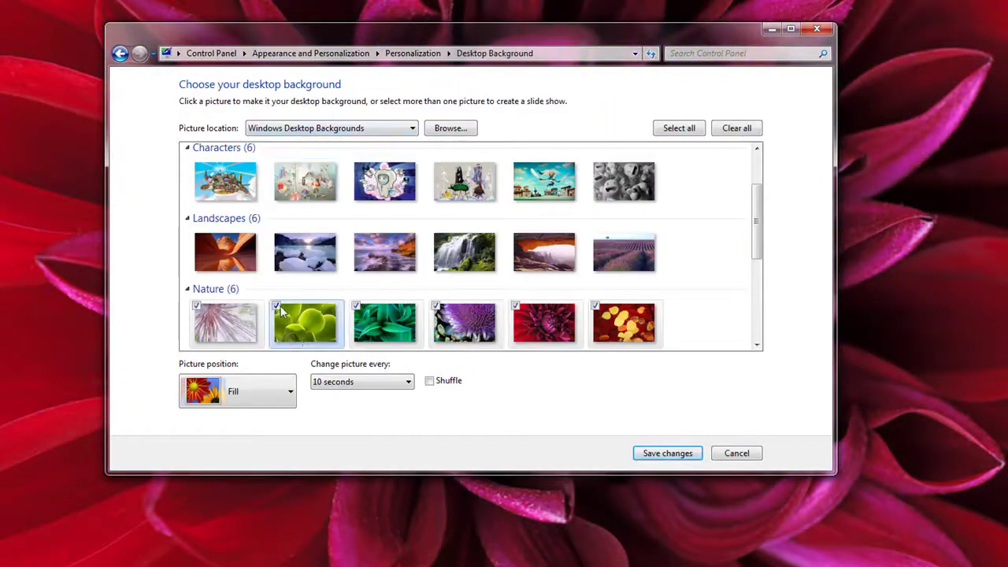
pyautogui.click(282, 314)
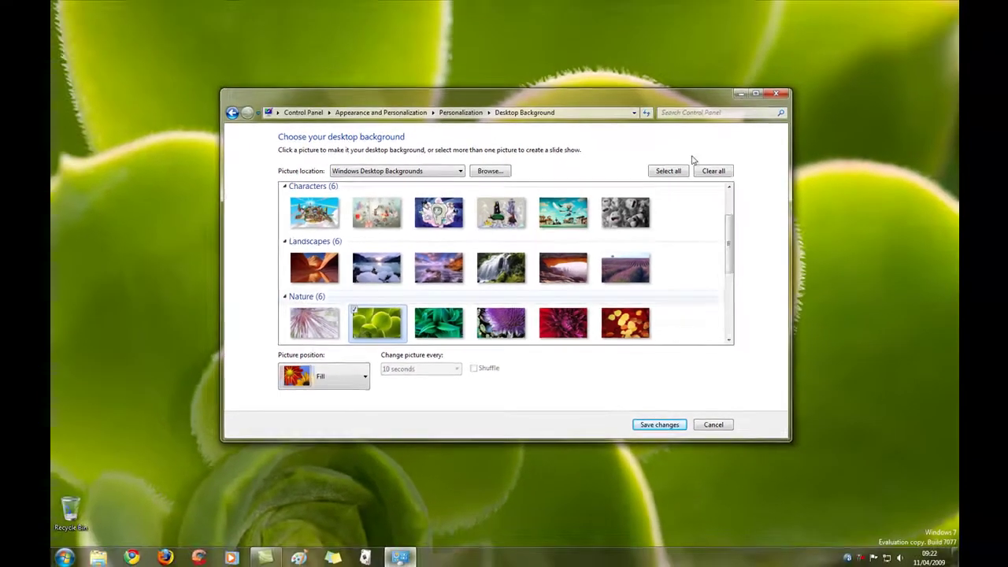
pyautogui.click(778, 95)
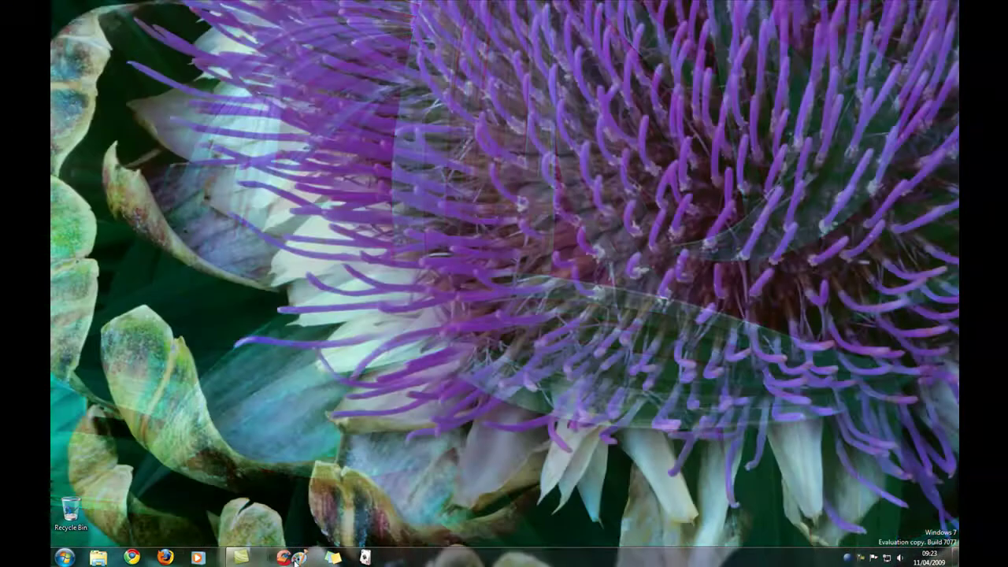
# - Put the CCleaner taskbar icon back beside Firefox, then open Paint and reposition its window
pyautogui.moveTo(296, 559); pyautogui.dragTo(198, 560)
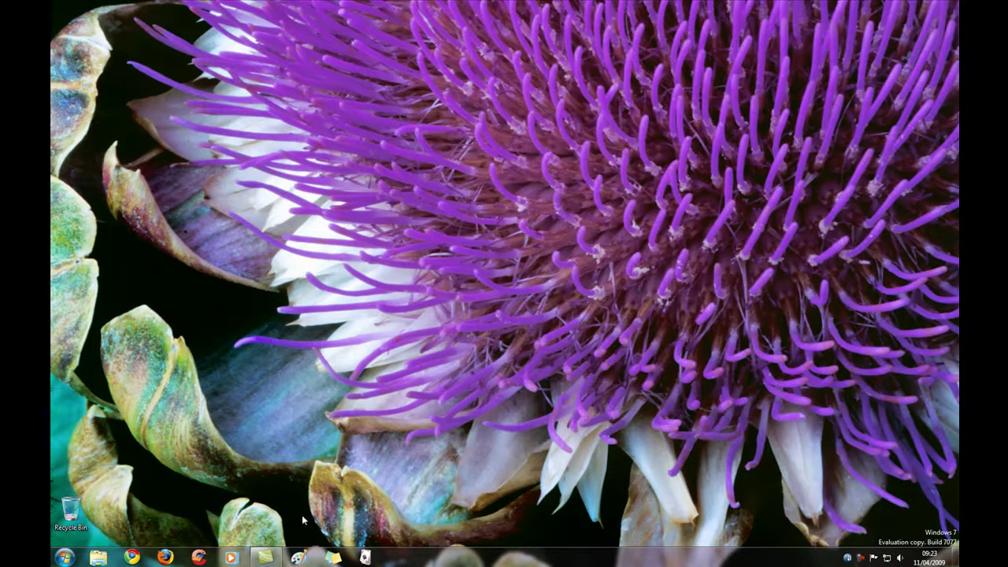
pyautogui.click(298, 558)
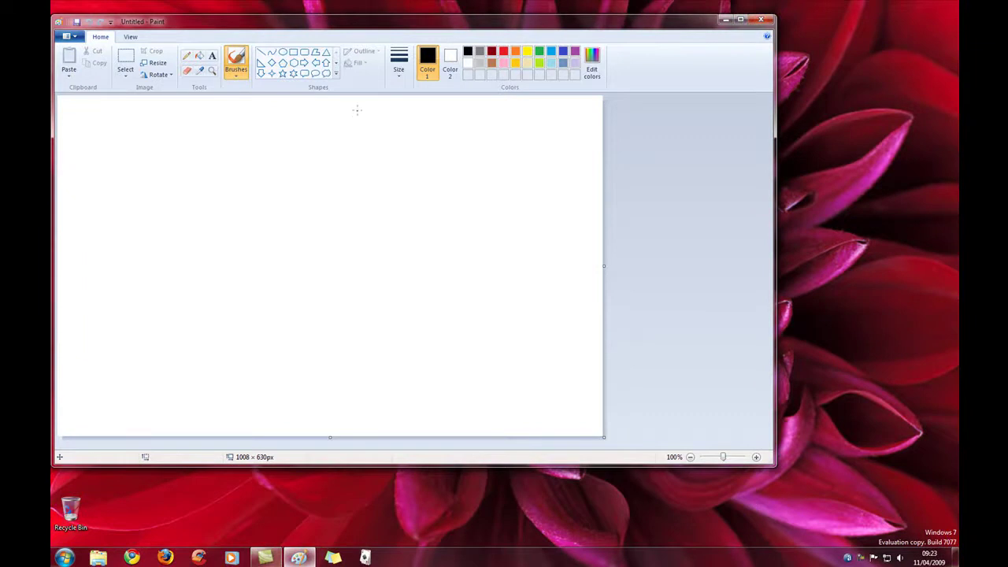
pyautogui.moveTo(397, 26)
pyautogui.mouseDown()
pyautogui.moveTo(484, 29)
pyautogui.moveTo(496, 54)
pyautogui.mouseUp()
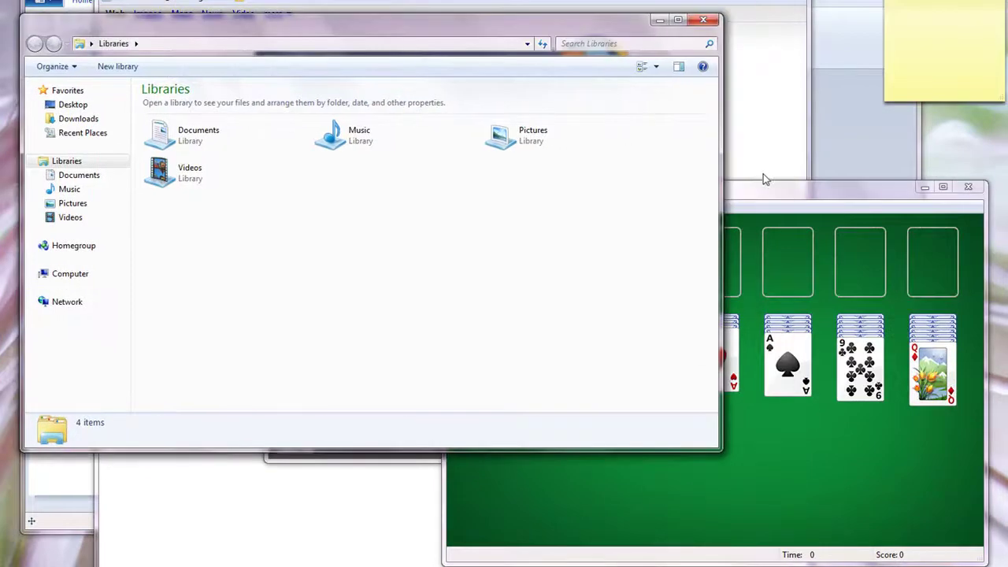
# - Bring Solitaire to the front and cycle through all open windows in the Flip 3D view
pyautogui.click(764, 188)
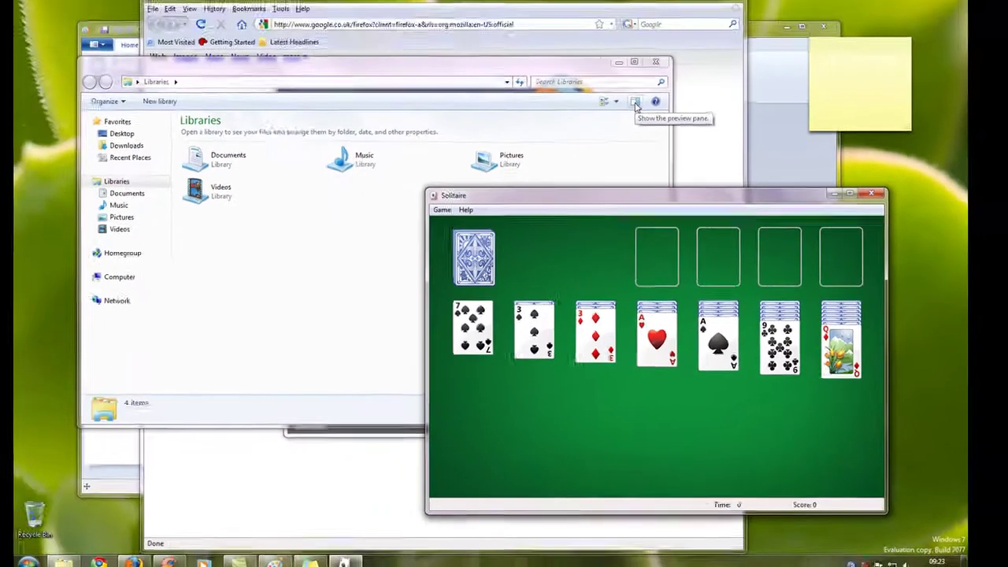
pyautogui.press('super')
pyautogui.press('super+Tab')
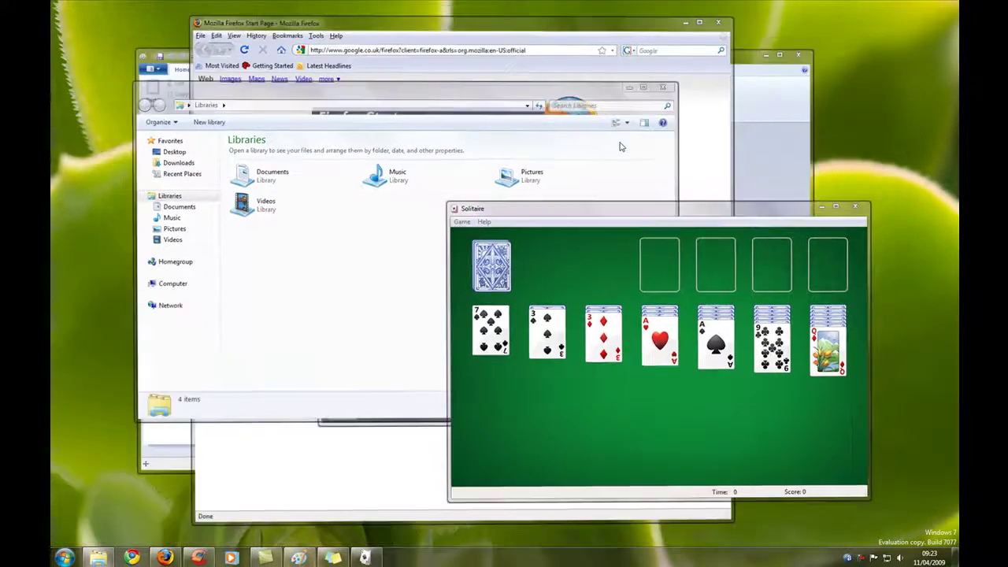
pyautogui.press('super+Tab')
pyautogui.press('super+Tab')
pyautogui.press('super+Tab')
pyautogui.press('super+Tab')
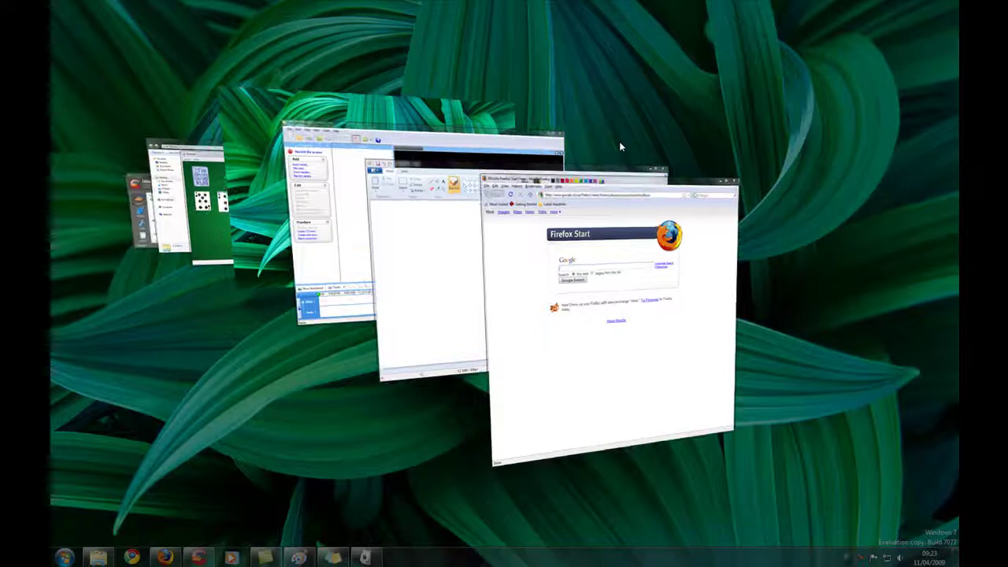
pyautogui.press('super+Tab')
pyautogui.press('super+Tab')
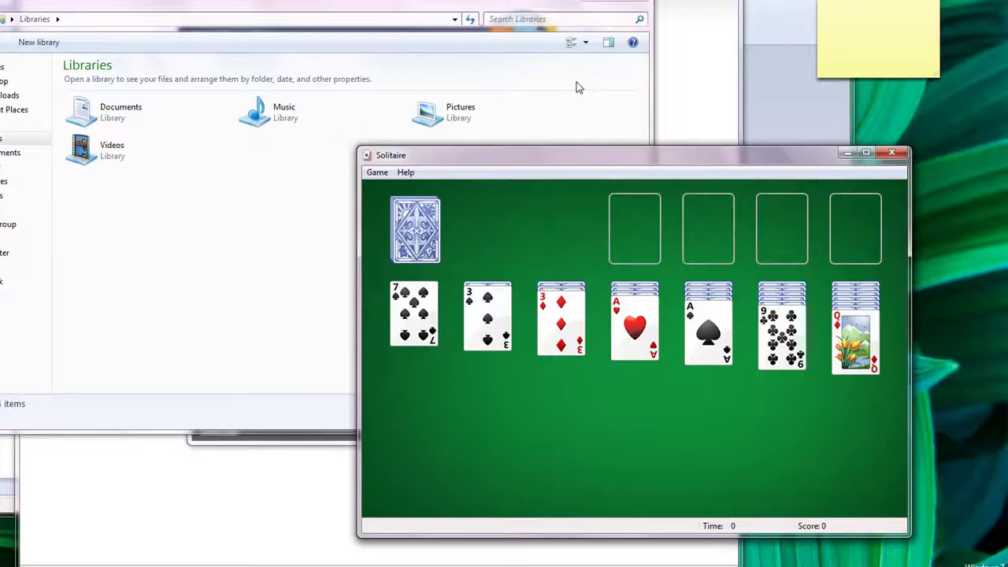
# - Move the Solitaire window slightly, preview the open windows one by one in the window switcher, and bring Firefox to the front
pyautogui.moveTo(607, 151); pyautogui.dragTo(590, 121)
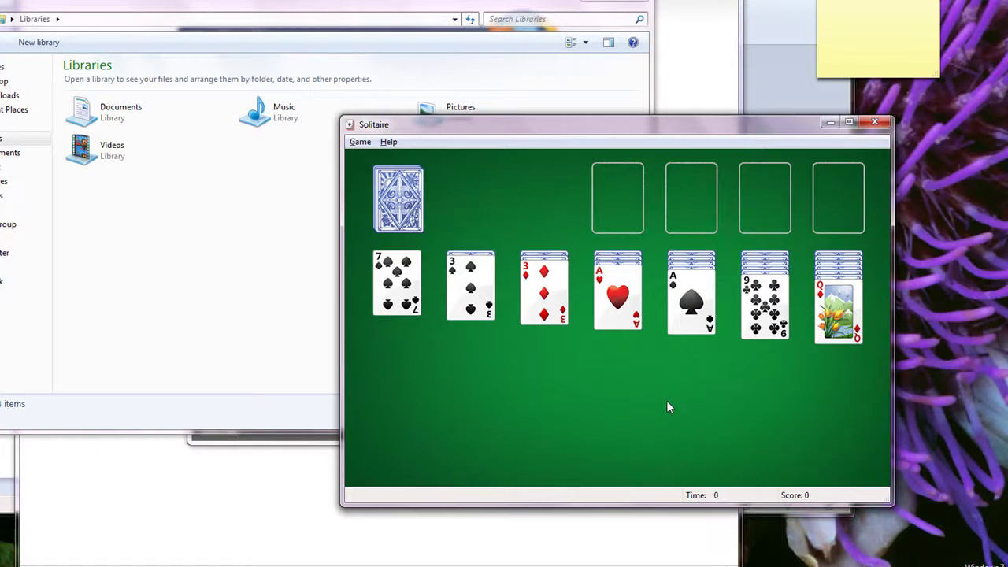
pyautogui.hotkey('alt', 'Tab')
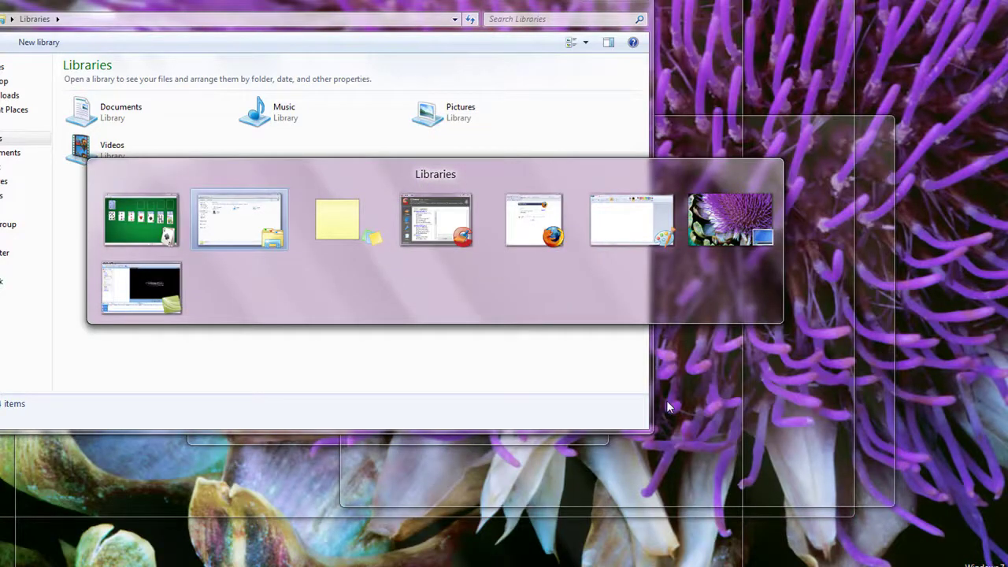
pyautogui.press('Tab')
pyautogui.press('Tab')
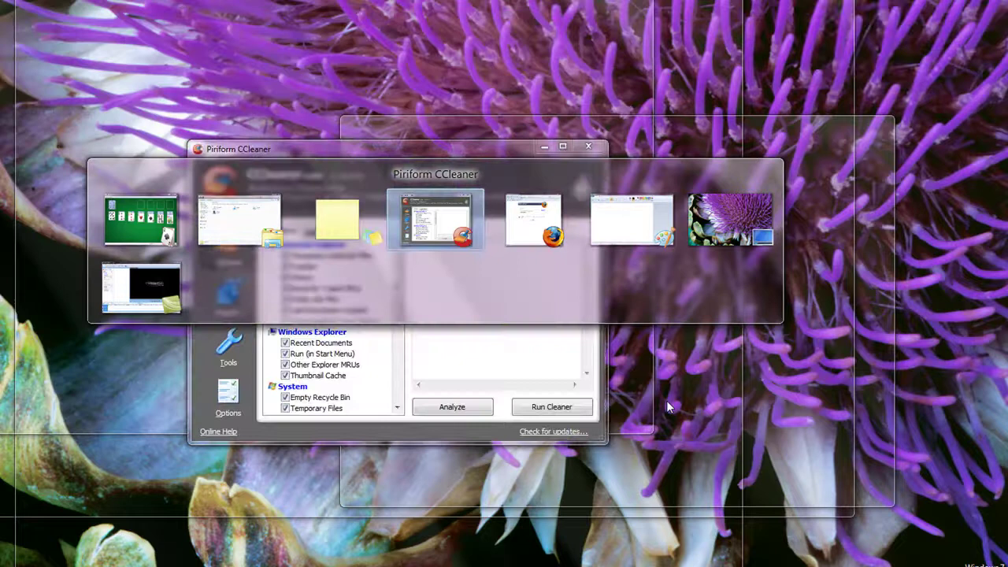
pyautogui.press('Tab')
pyautogui.press('Tab')
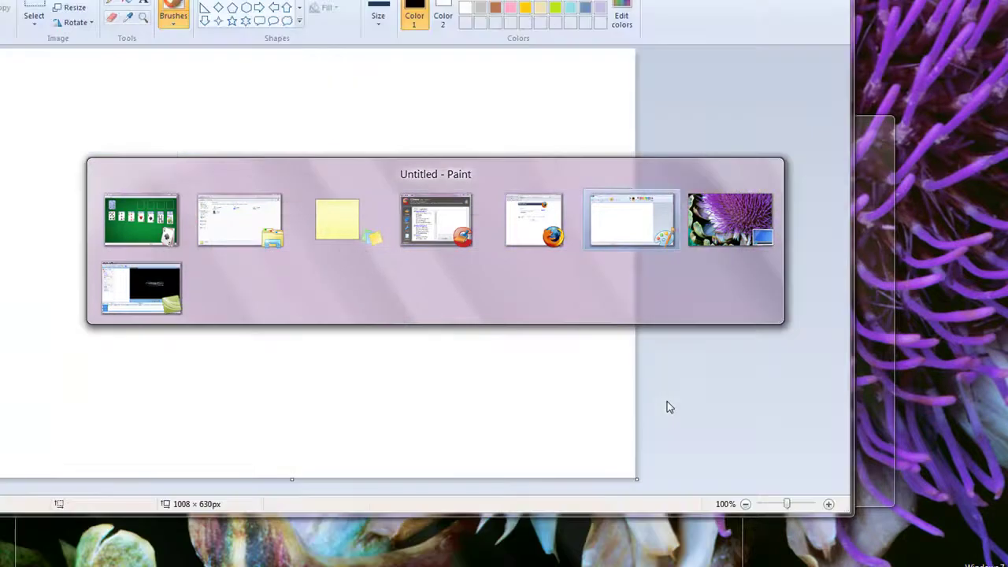
pyautogui.press('Tab')
pyautogui.press('Tab')
pyautogui.press('Tab')
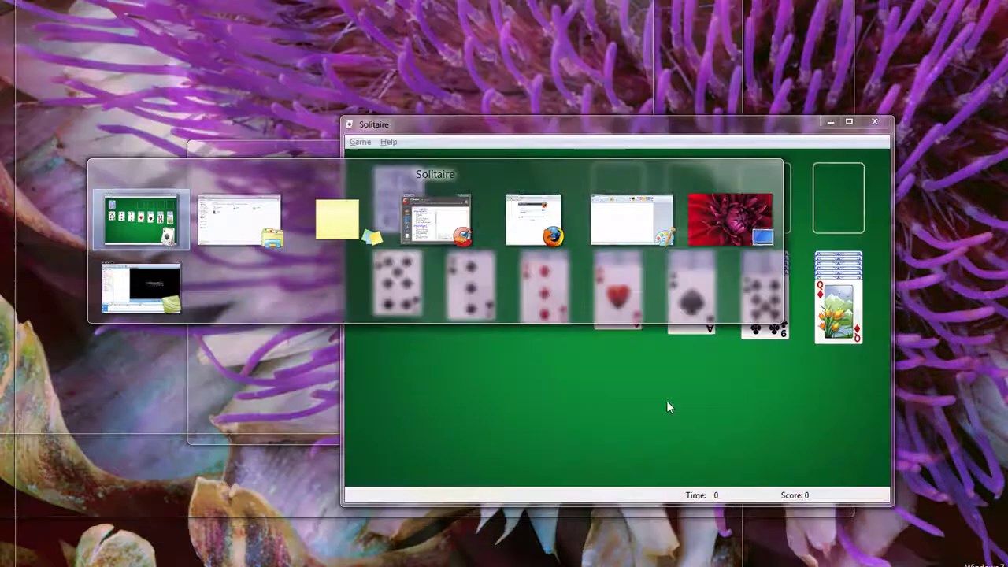
pyautogui.press('Tab')
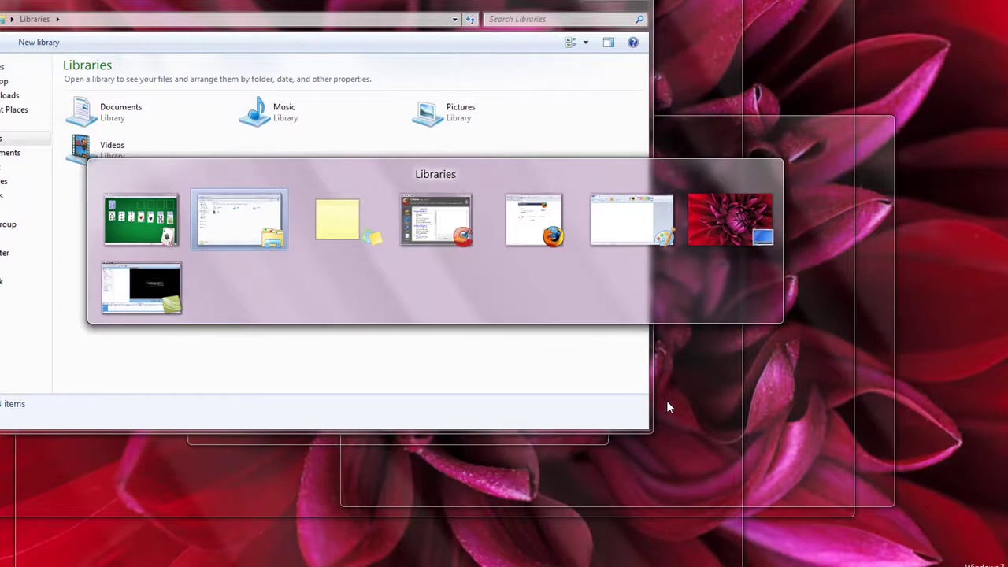
pyautogui.press('Tab')
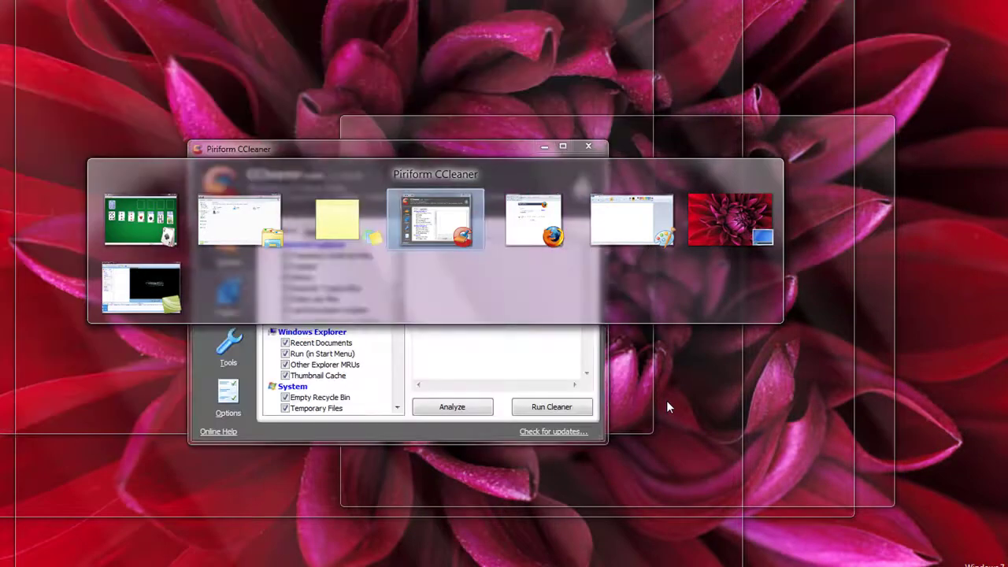
pyautogui.hotkey('alt', 'Tab')
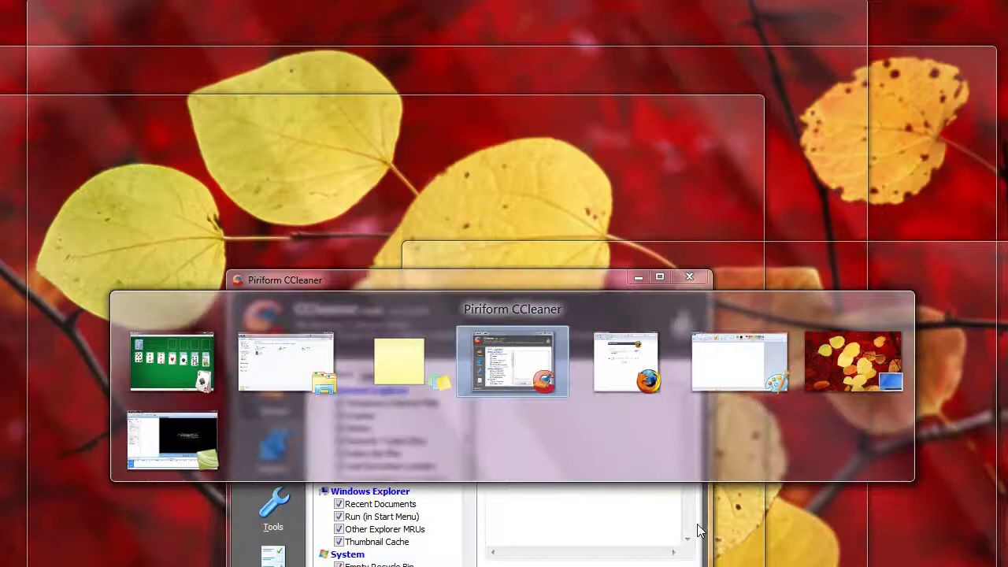
pyautogui.hotkey('alt', 'Tab')
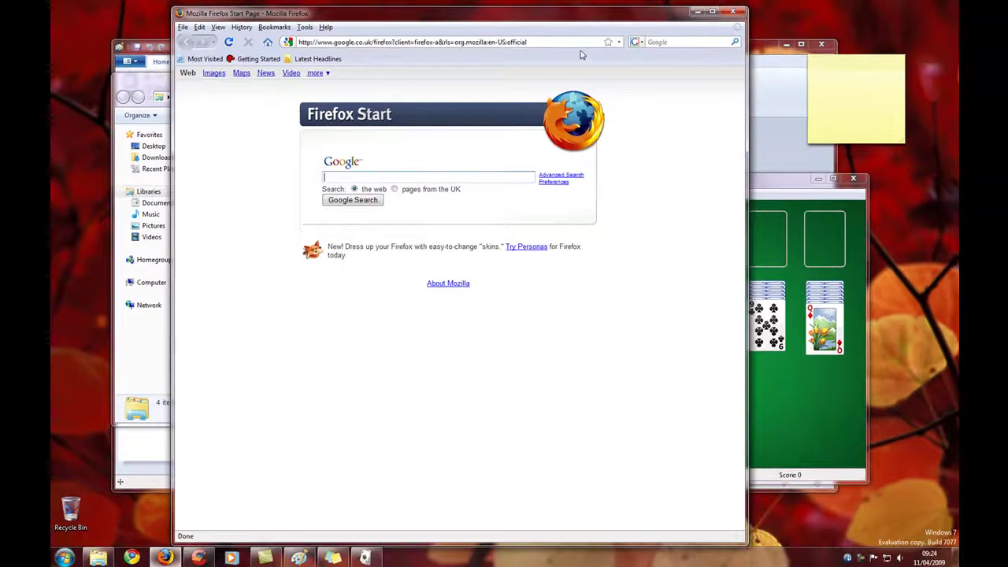
# - Rearrange the Firefox and Paint windows so that a narrower Firefox window overlaps the right part of Paint
pyautogui.moveTo(575, 17); pyautogui.dragTo(679, 25)
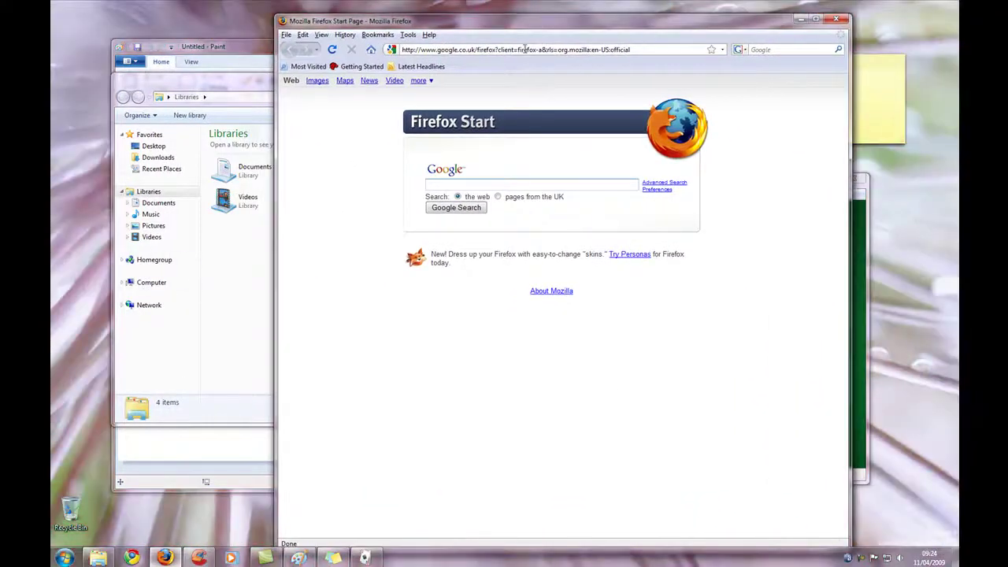
pyautogui.moveTo(531, 28); pyautogui.dragTo(614, 22)
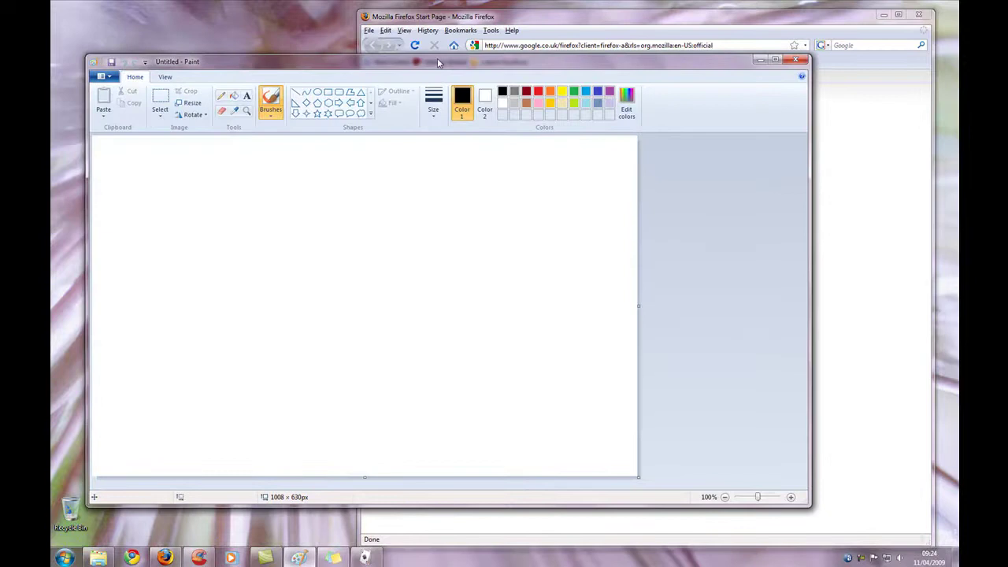
pyautogui.moveTo(555, 68)
pyautogui.mouseDown()
pyautogui.moveTo(615, 91)
pyautogui.moveTo(569, 67)
pyautogui.mouseUp()
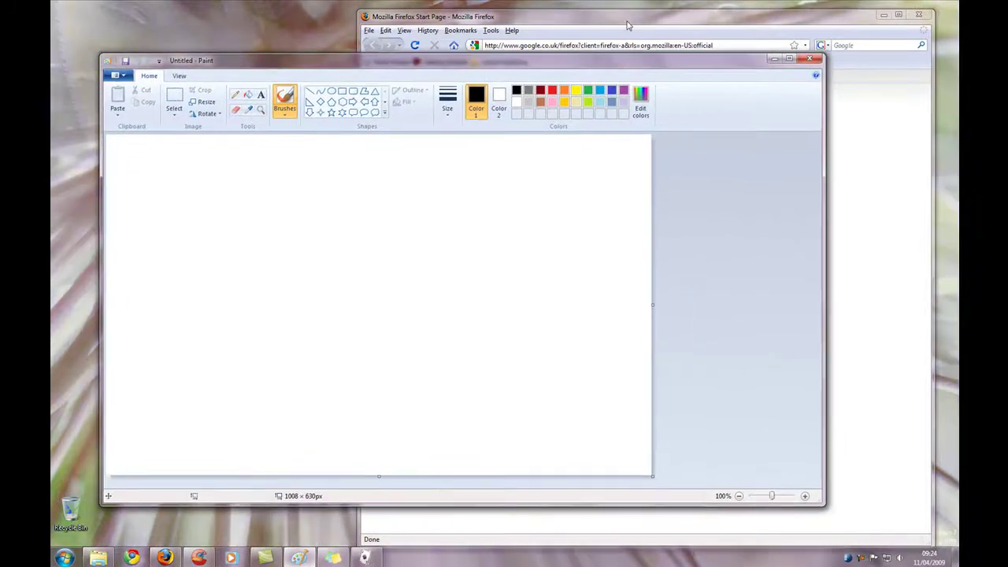
pyautogui.moveTo(620, 24)
pyautogui.mouseDown()
pyautogui.moveTo(596, 22)
pyautogui.moveTo(617, 27)
pyautogui.mouseUp()
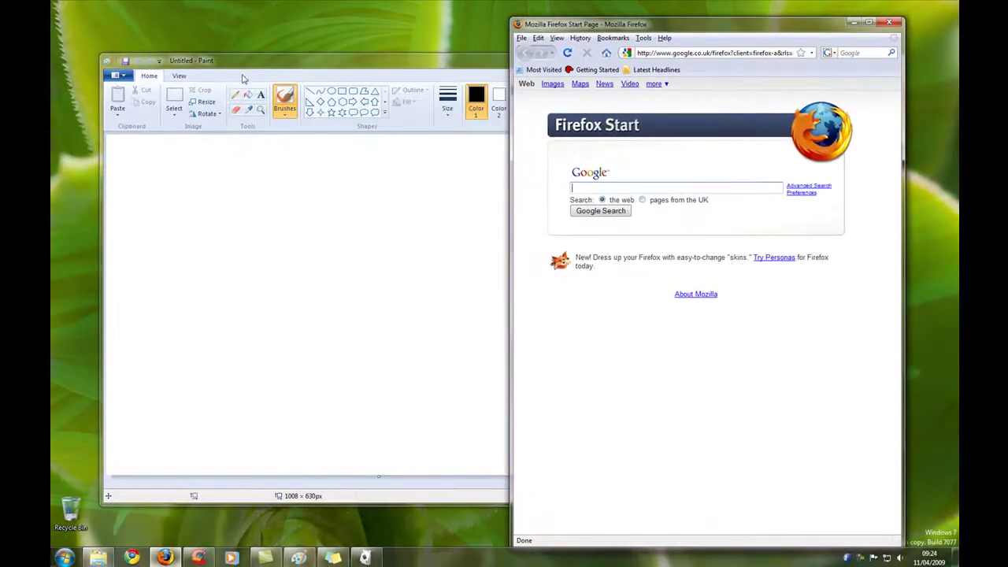
# - Snap the Paint window to the left half of the desktop and the Firefox window to the right half
pyautogui.doubleClick(242, 78)
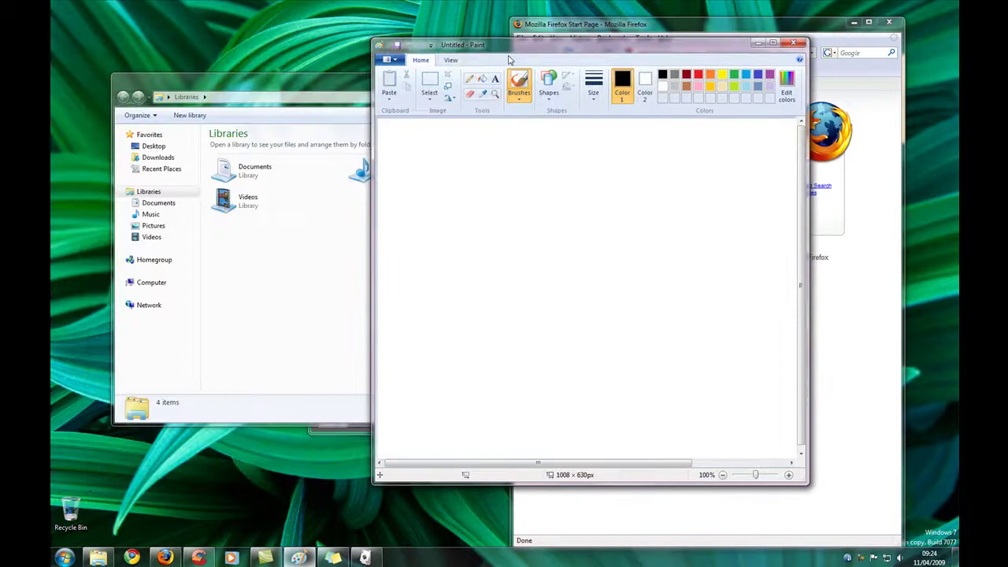
pyautogui.moveTo(490, 76)
pyautogui.mouseDown()
pyautogui.moveTo(304, 73)
pyautogui.moveTo(343, 73)
pyautogui.mouseUp()
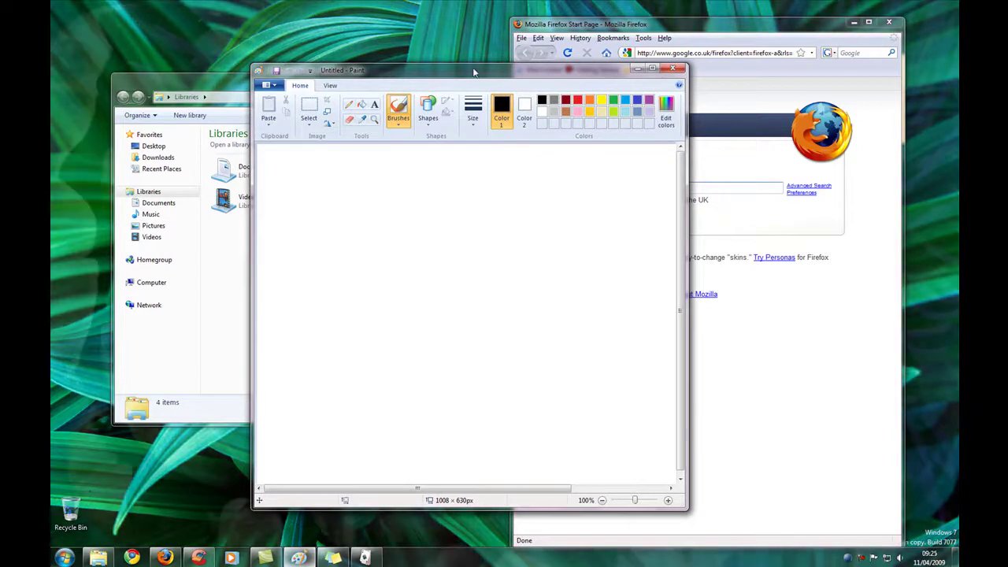
pyautogui.moveTo(493, 86)
pyautogui.mouseDown()
pyautogui.moveTo(482, 89)
pyautogui.moveTo(698, 118)
pyautogui.moveTo(53, 123)
pyautogui.mouseUp()
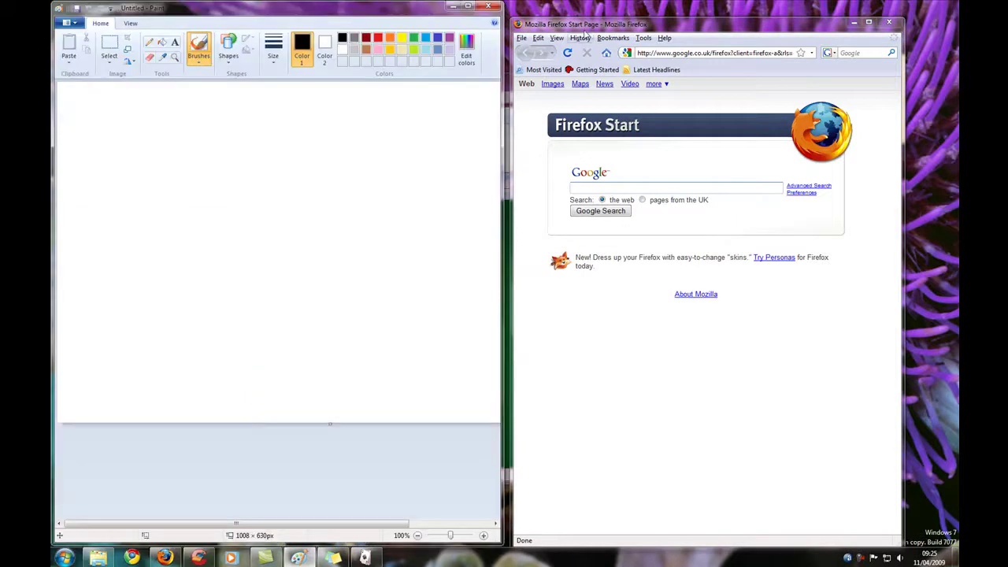
pyautogui.moveTo(600, 28); pyautogui.dragTo(1005, 119)
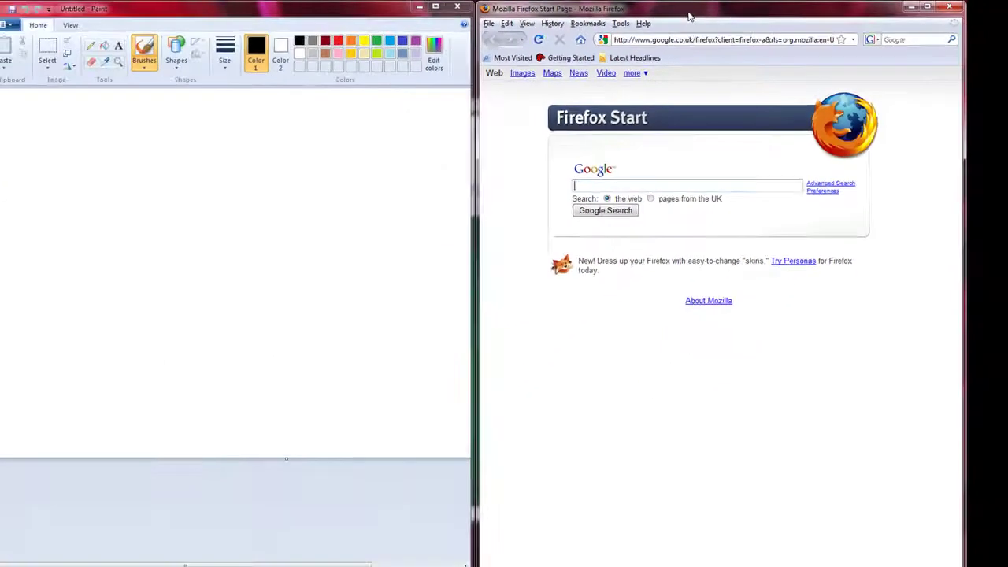
pyautogui.moveTo(690, 16); pyautogui.dragTo(958, 161)
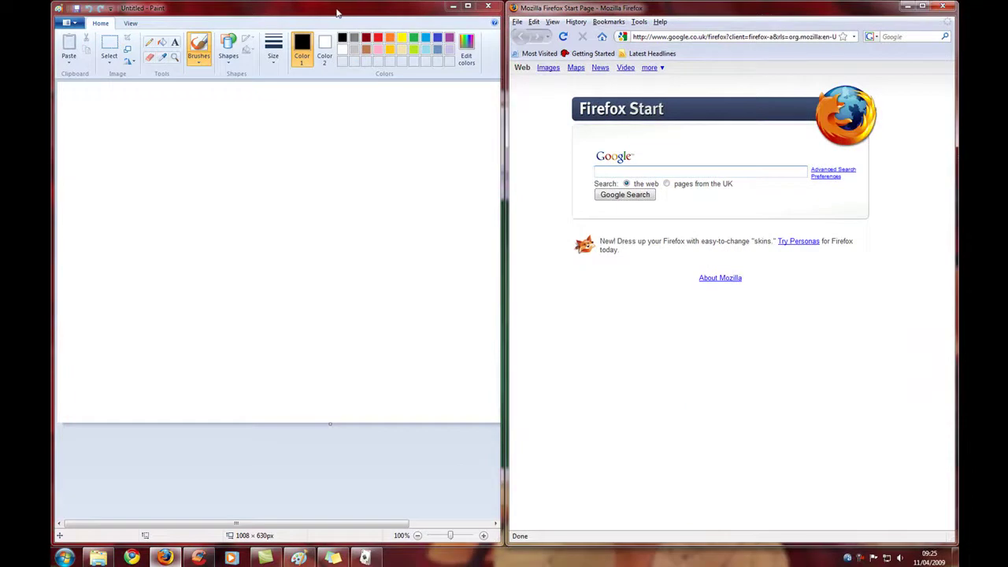
# - Pull Paint and Firefox out of their snapped halves back to floating windows, then close Firefox
pyautogui.moveTo(337, 11); pyautogui.dragTo(449, 48)
pyautogui.moveTo(611, 8)
pyautogui.mouseDown()
pyautogui.moveTo(553, 39)
pyautogui.moveTo(561, 34)
pyautogui.mouseUp()
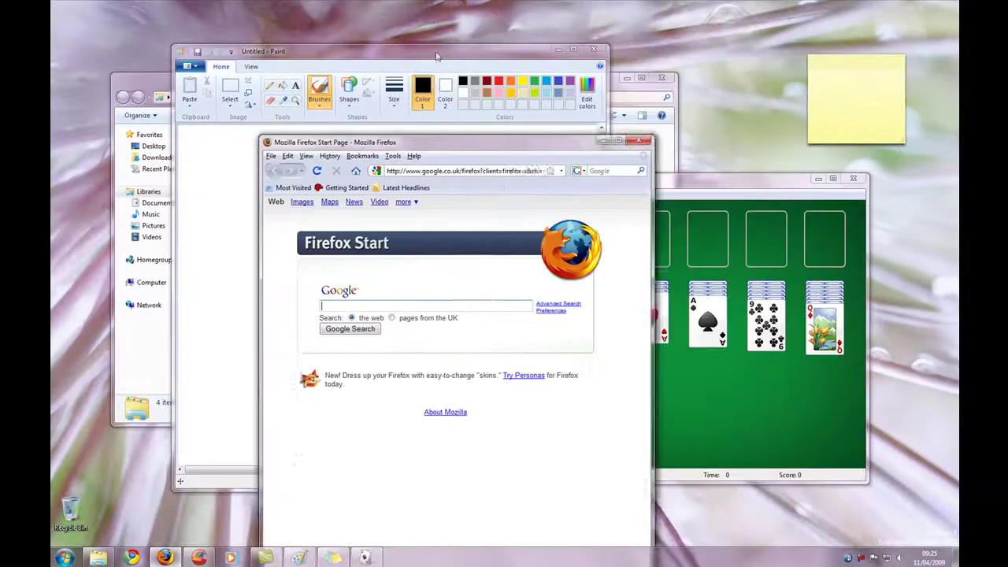
pyautogui.moveTo(496, 150); pyautogui.dragTo(540, 5)
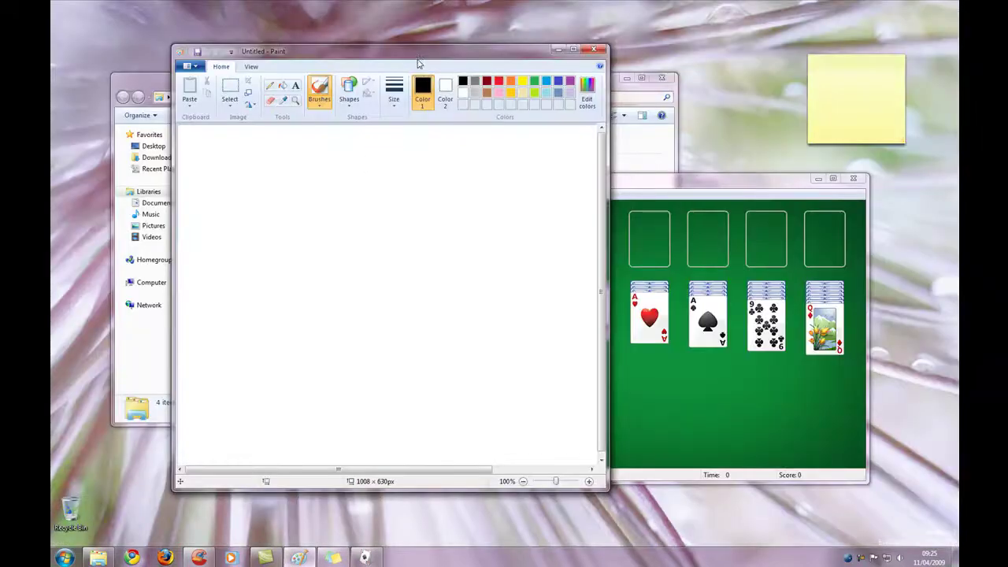
# - Rearrange the Paint, Libraries and Solitaire windows so that they overlap, with Solitaire in front
pyautogui.moveTo(421, 60)
pyautogui.mouseDown()
pyautogui.moveTo(470, 86)
pyautogui.moveTo(578, 59)
pyautogui.mouseUp()
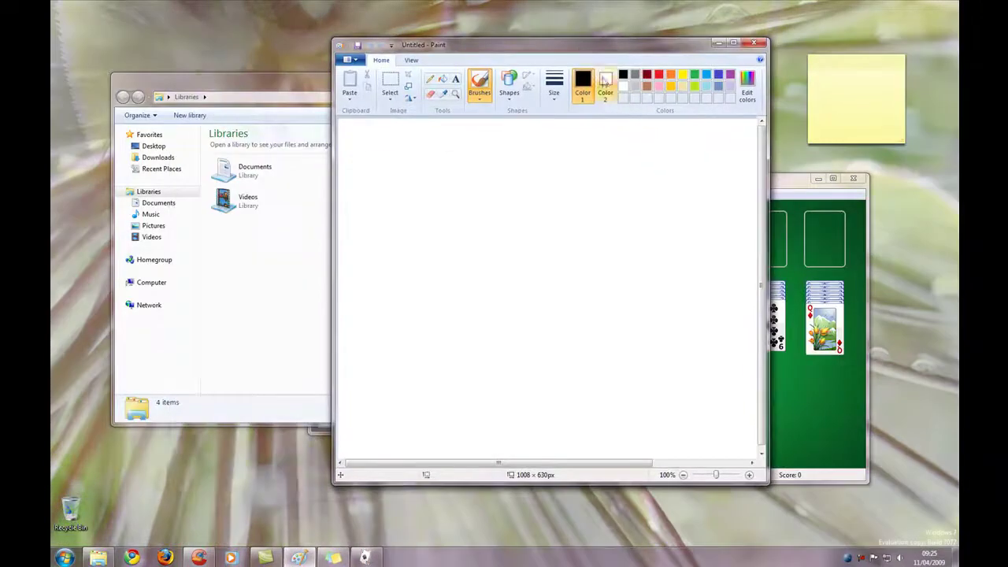
pyautogui.click(253, 87)
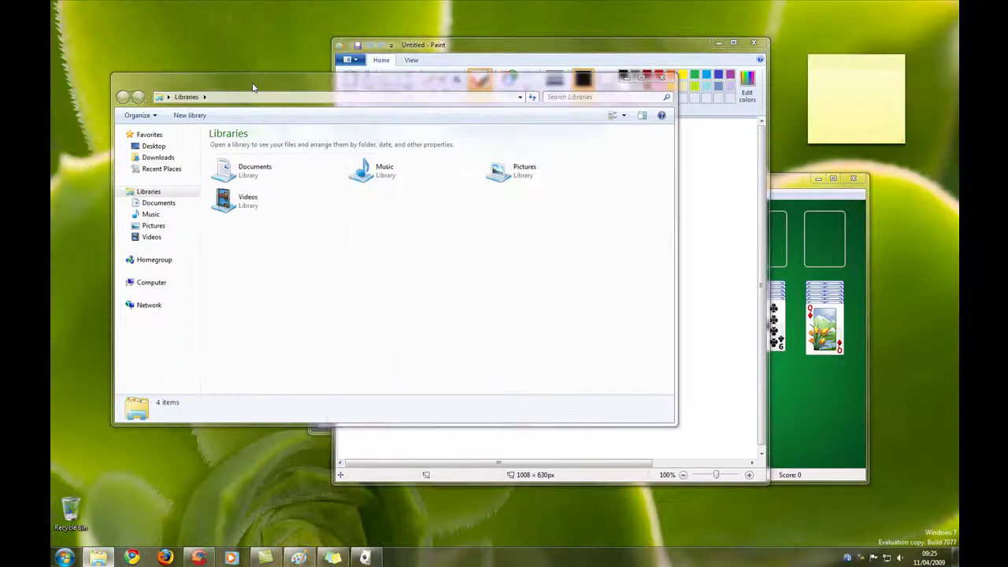
pyautogui.moveTo(253, 87)
pyautogui.mouseDown()
pyautogui.moveTo(220, 106)
pyautogui.moveTo(244, 128)
pyautogui.mouseUp()
pyautogui.moveTo(570, 55); pyautogui.dragTo(279, 90)
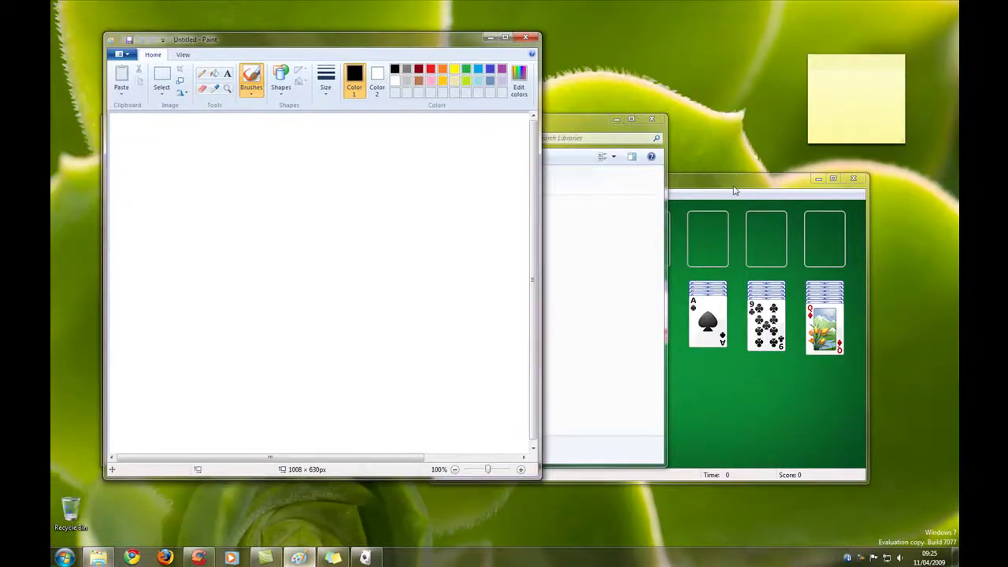
pyautogui.moveTo(735, 191); pyautogui.dragTo(652, 203)
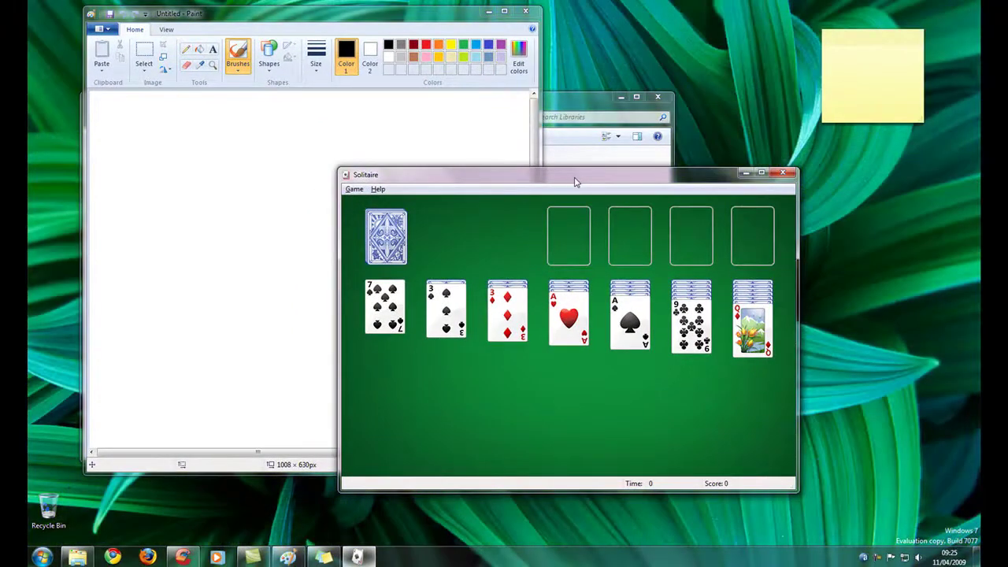
# - Shake the Solitaire window to minimize all other windows, then restore Sticky Notes and Libraries
pyautogui.moveTo(576, 182)
pyautogui.mouseDown()
pyautogui.moveTo(642, 165)
pyautogui.moveTo(608, 138)
pyautogui.moveTo(469, 145)
pyautogui.moveTo(590, 166)
pyautogui.moveTo(593, 134)
pyautogui.mouseUp()
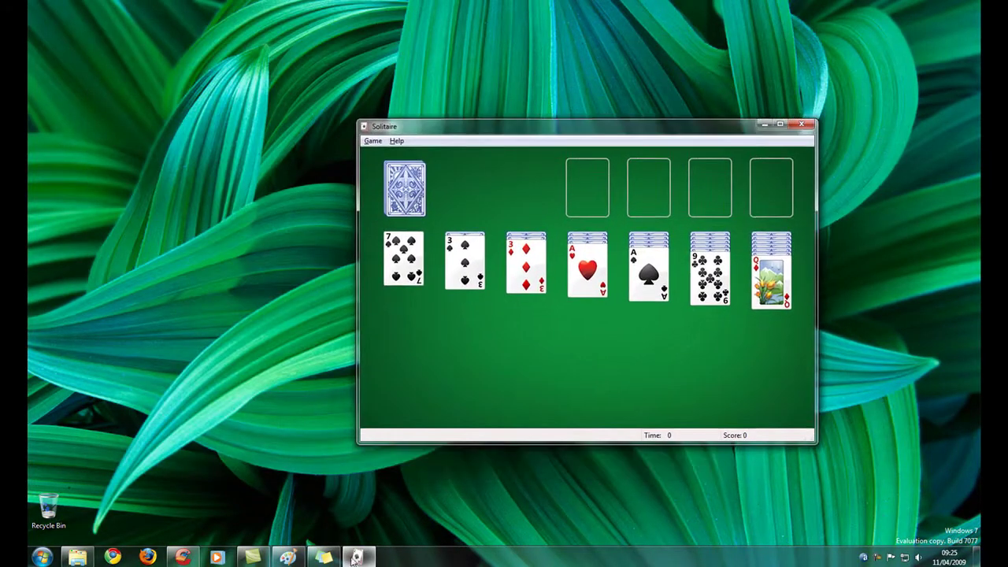
pyautogui.click(325, 558)
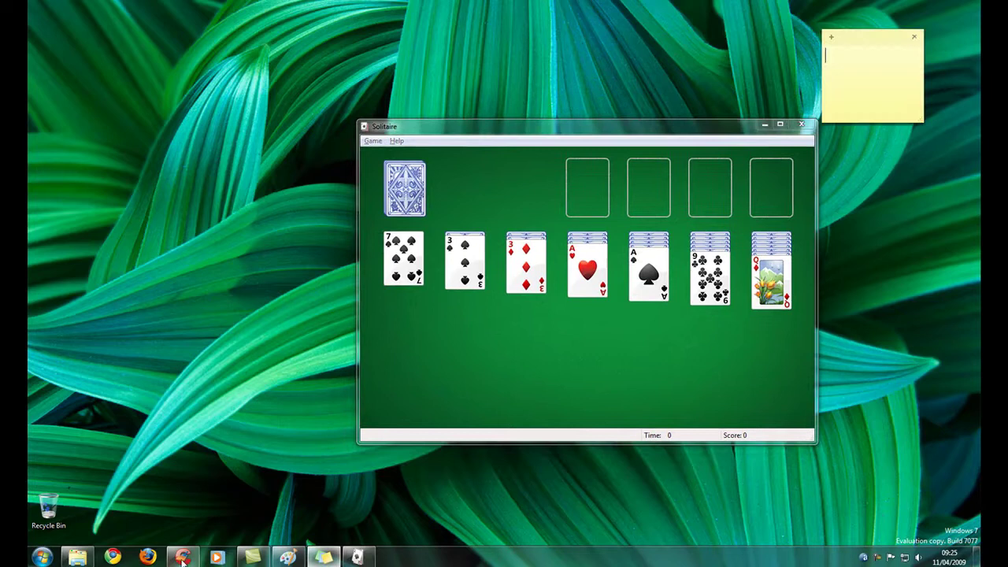
pyautogui.click(77, 557)
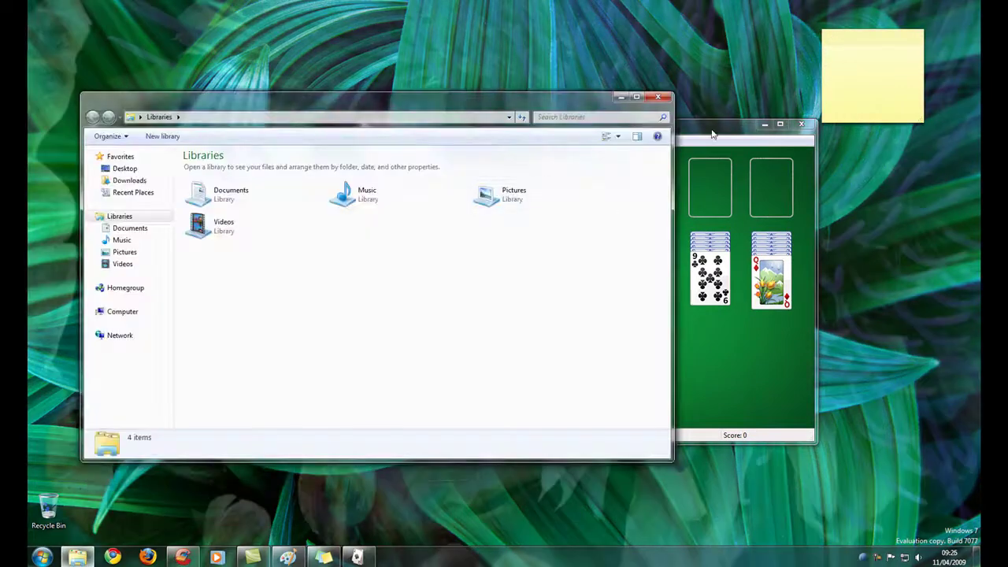
# - Shake Solitaire again to minimize the other windows, then restore Paint, Sticky Notes and Libraries
pyautogui.moveTo(715, 128); pyautogui.dragTo(593, 108)
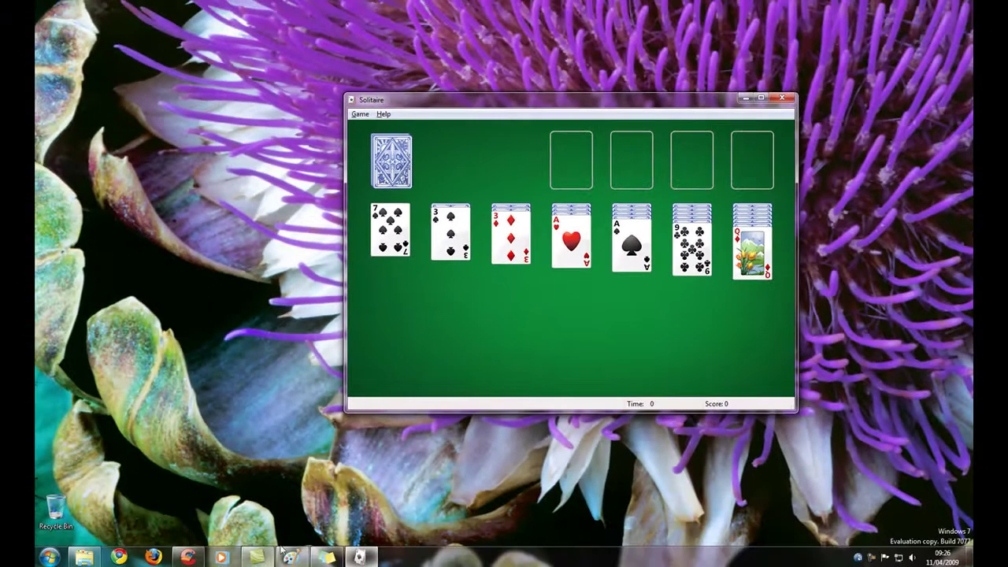
pyautogui.click(293, 560)
pyautogui.click(257, 558)
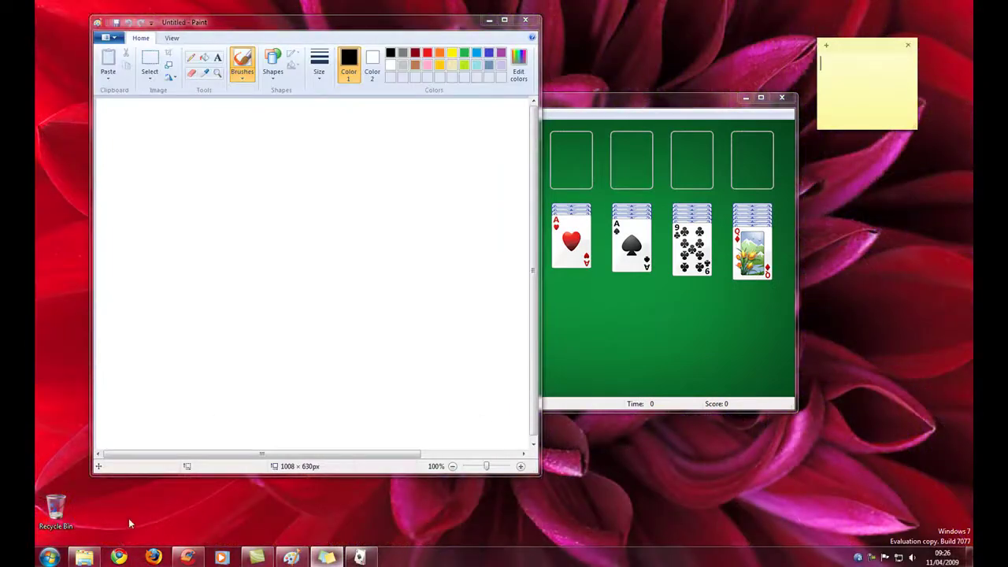
pyautogui.click(84, 558)
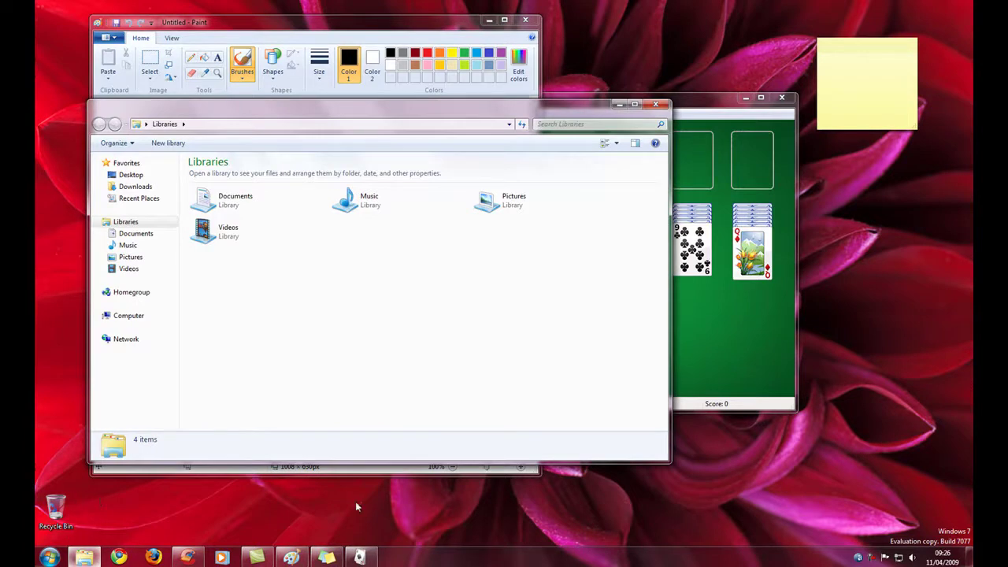
# - Move Solitaire up beside Paint and place the Libraries window over the lower part of both
pyautogui.moveTo(473, 107); pyautogui.dragTo(602, 156)
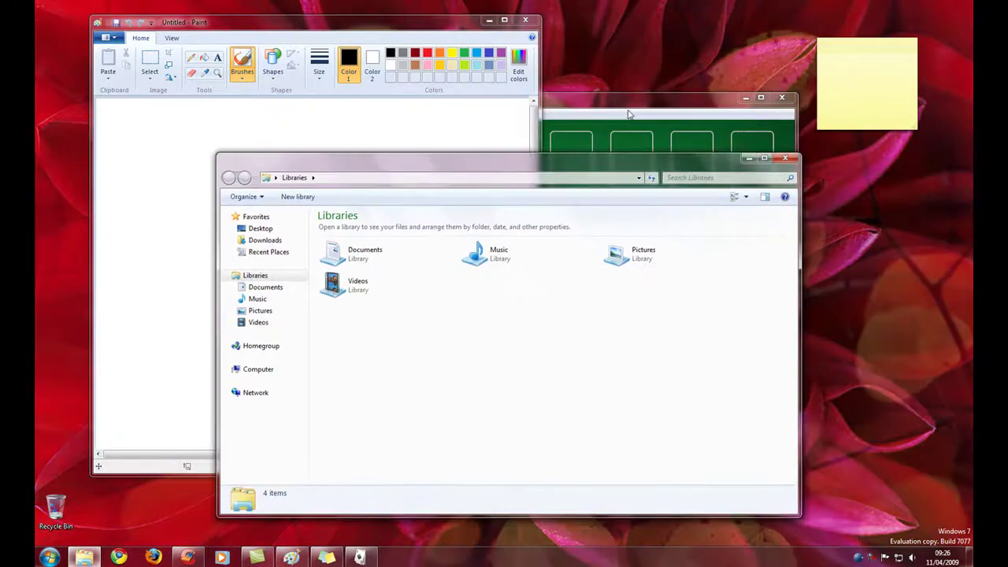
pyautogui.moveTo(624, 102); pyautogui.dragTo(572, 43)
pyautogui.click(245, 169)
pyautogui.moveTo(245, 169); pyautogui.dragTo(261, 171)
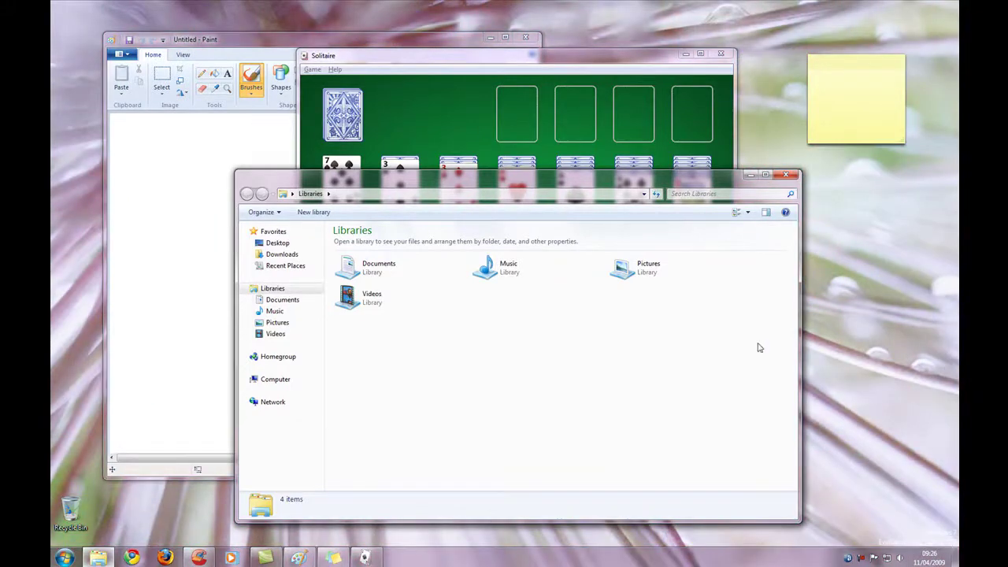
pyautogui.moveTo(635, 186); pyautogui.dragTo(689, 188)
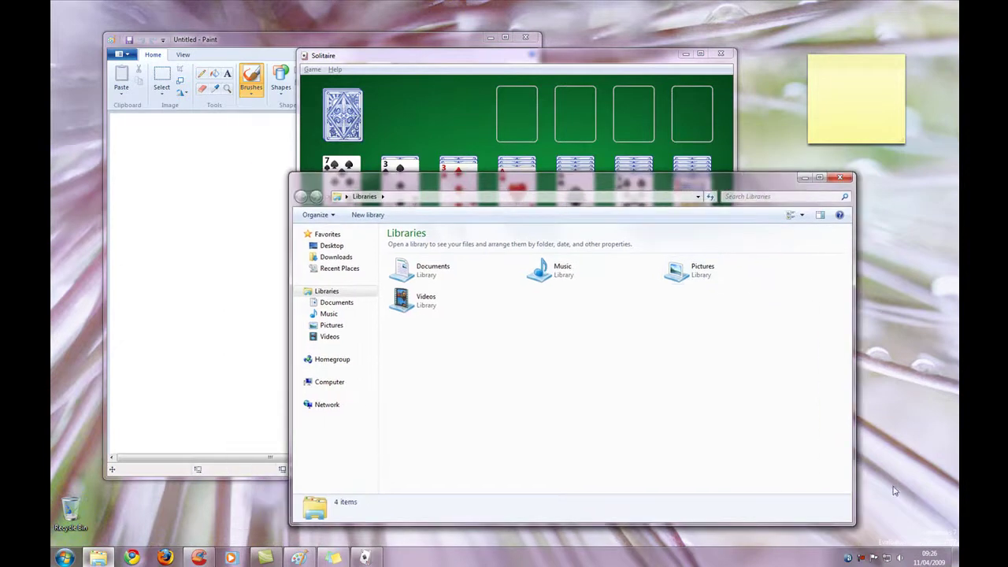
# - Minimize all windows to show the desktop, then restore only the Libraries window and move it up and left
pyautogui.moveTo(957, 561)
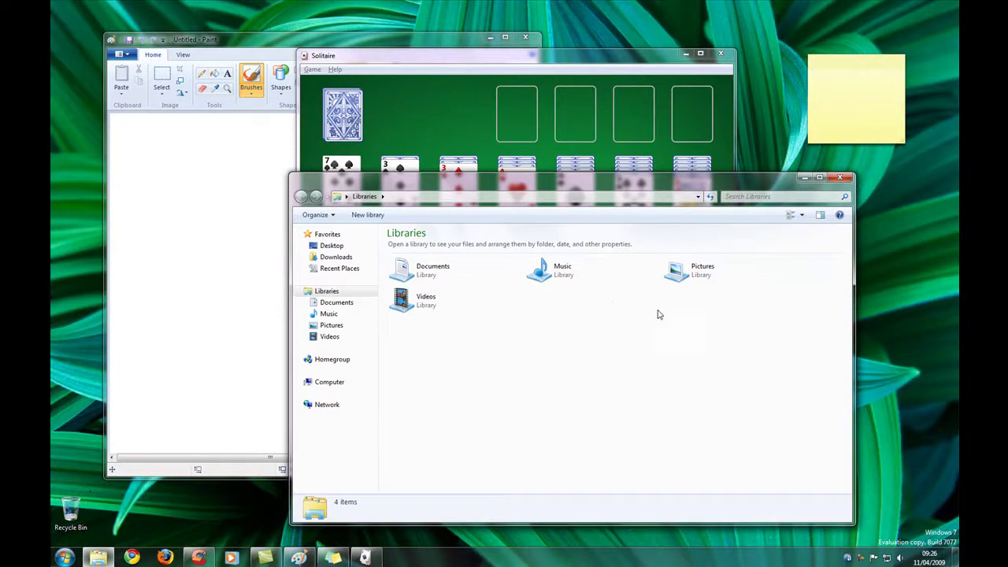
pyautogui.press('super+d')
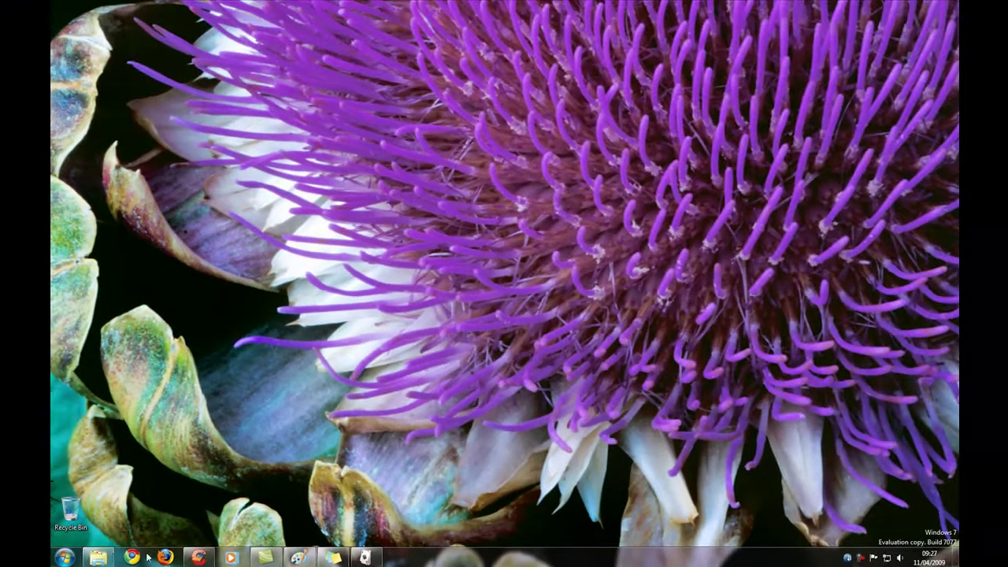
pyautogui.click(99, 558)
pyautogui.moveTo(491, 190); pyautogui.dragTo(356, 97)
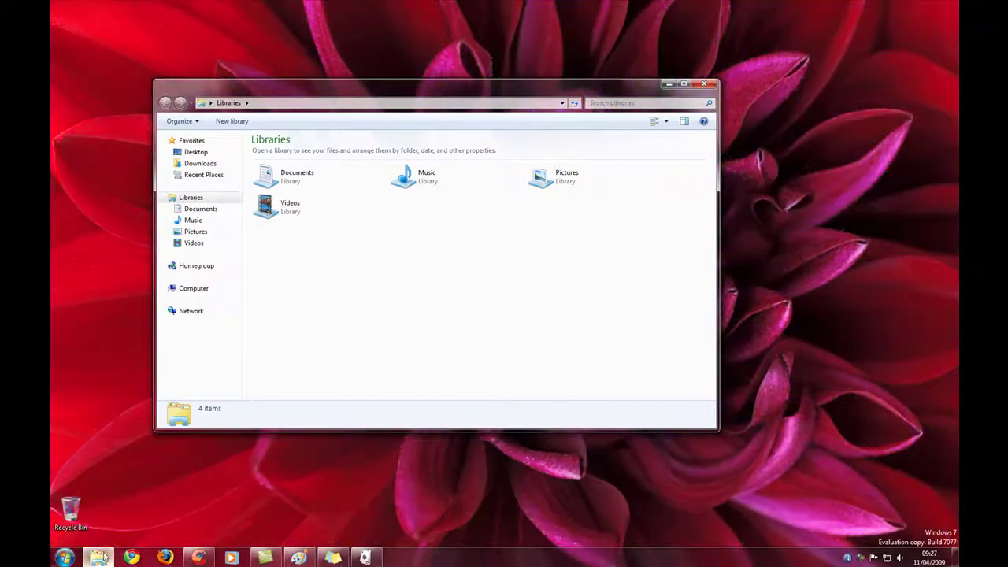
# - Open three more Windows Explorer windows and move the newest one to the right edge of the desktop
pyautogui.rightClick(99, 558)
pyautogui.click(120, 504)
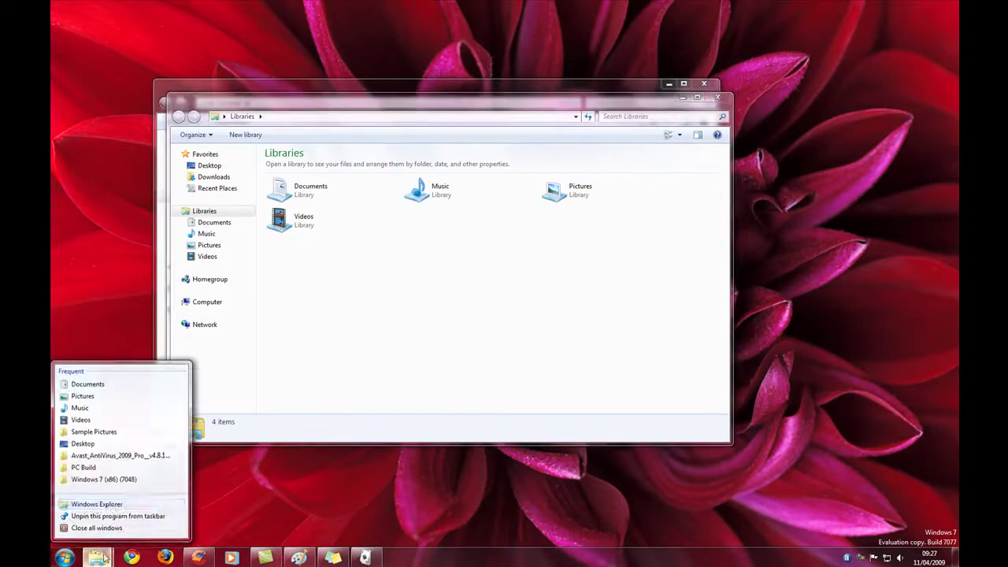
pyautogui.click(118, 505)
pyautogui.rightClick(99, 557)
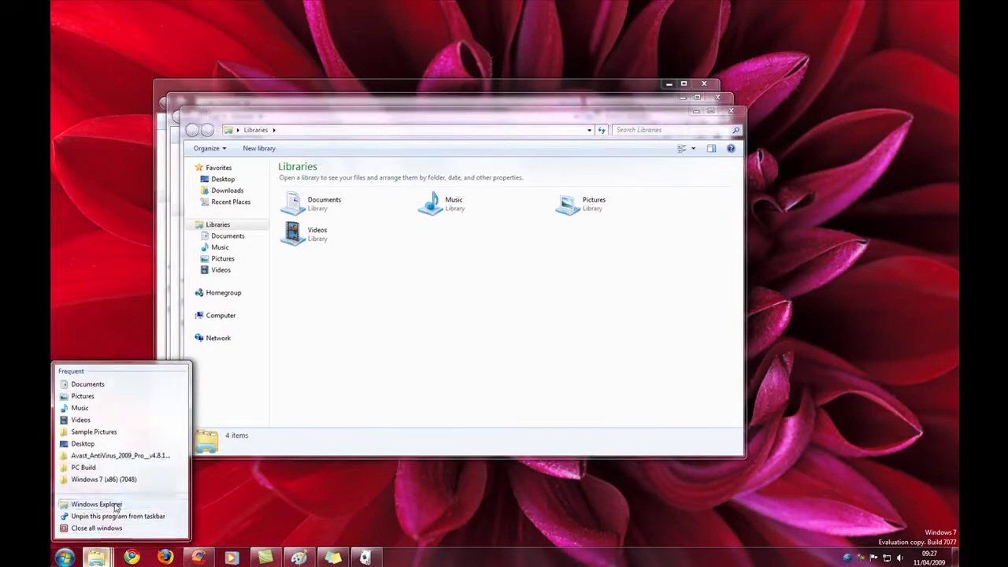
pyautogui.click(118, 504)
pyautogui.moveTo(431, 134); pyautogui.dragTo(628, 140)
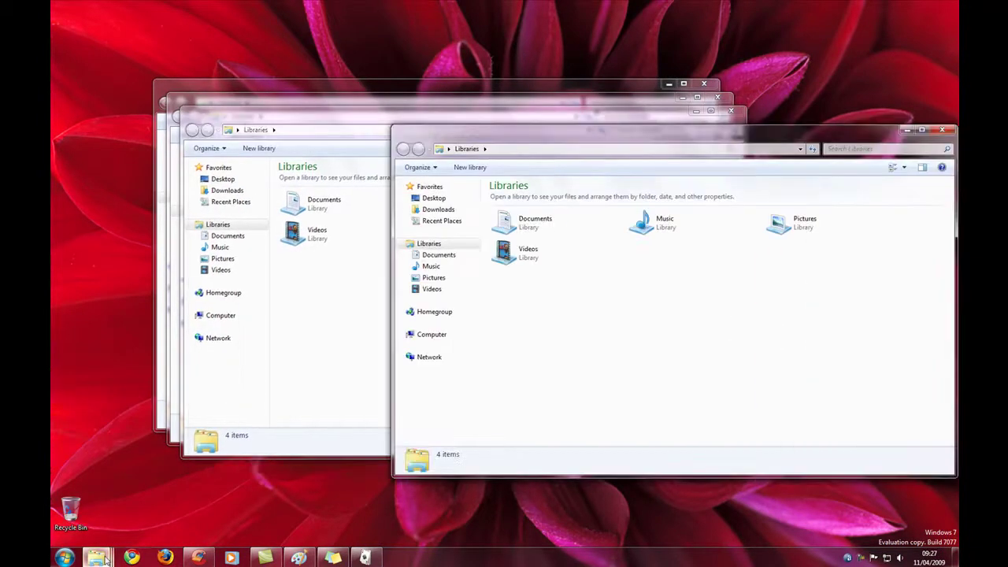
# - Close the second Libraries window from its taskbar thumbnail, then close the three remaining Libraries windows
pyautogui.moveTo(104, 560)
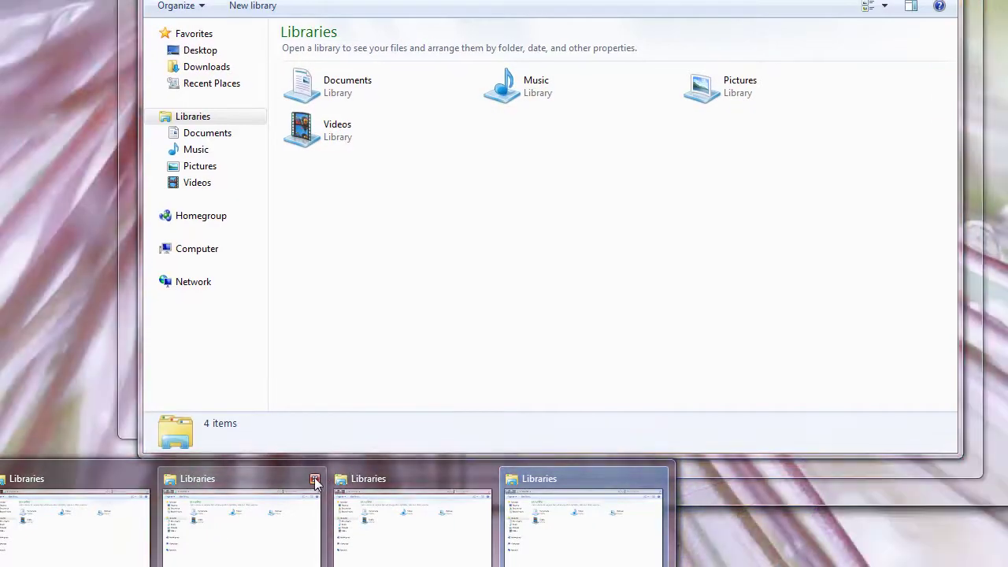
pyautogui.click(315, 479)
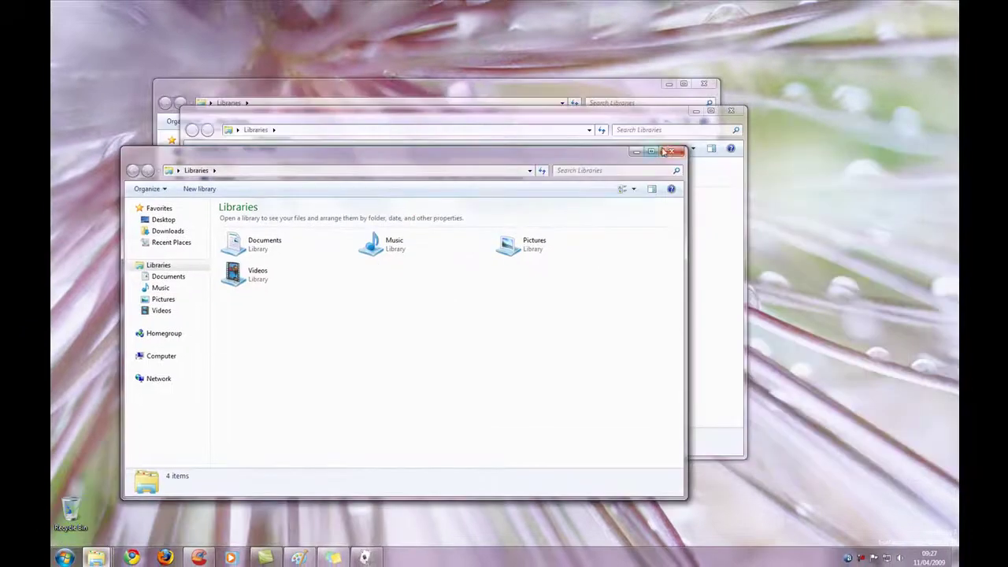
pyautogui.click(669, 152)
pyautogui.click(731, 111)
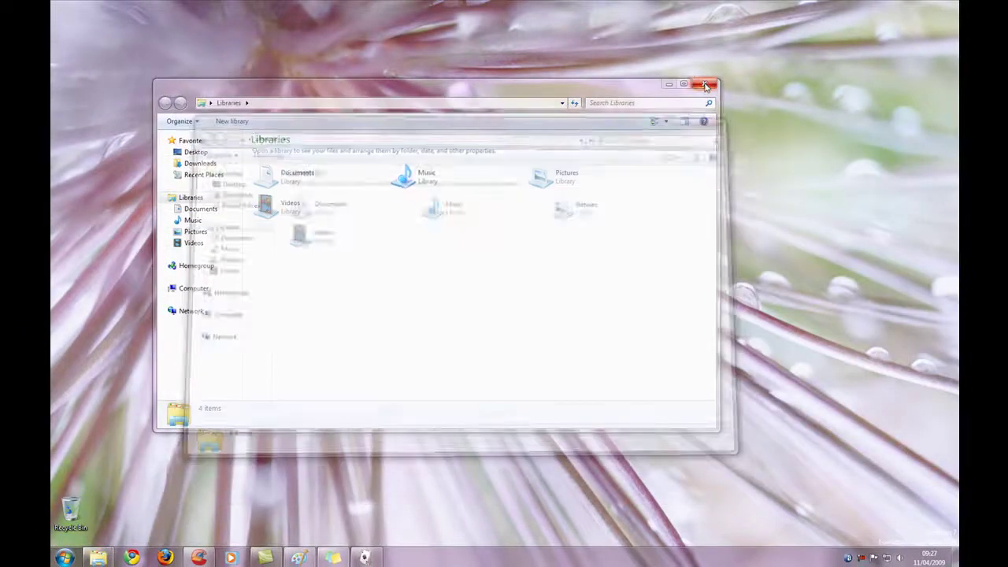
pyautogui.click(703, 84)
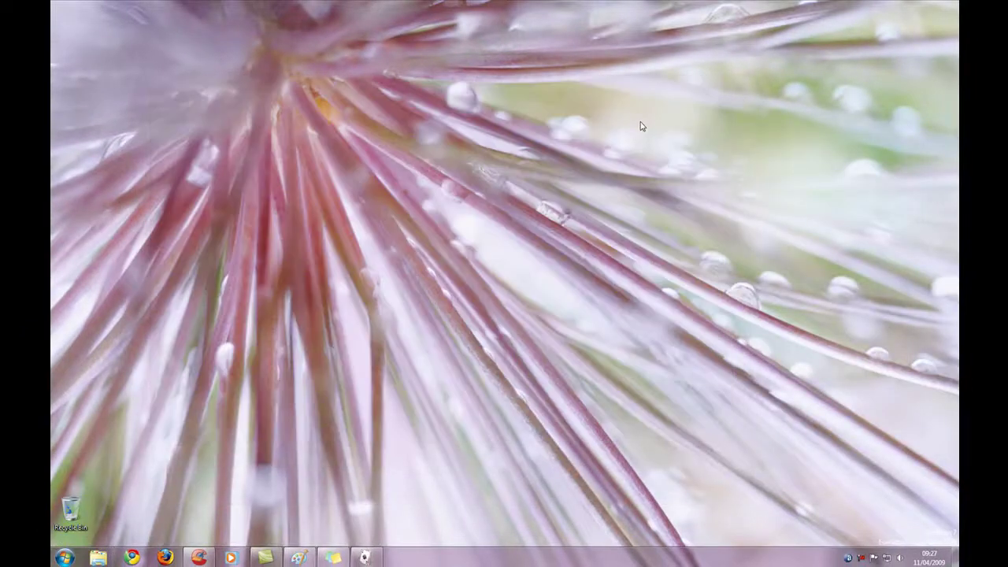
# - Open the desktop Gadgets gallery and move its window toward the middle of the desktop
pyautogui.rightClick(465, 173)
pyautogui.click(487, 309)
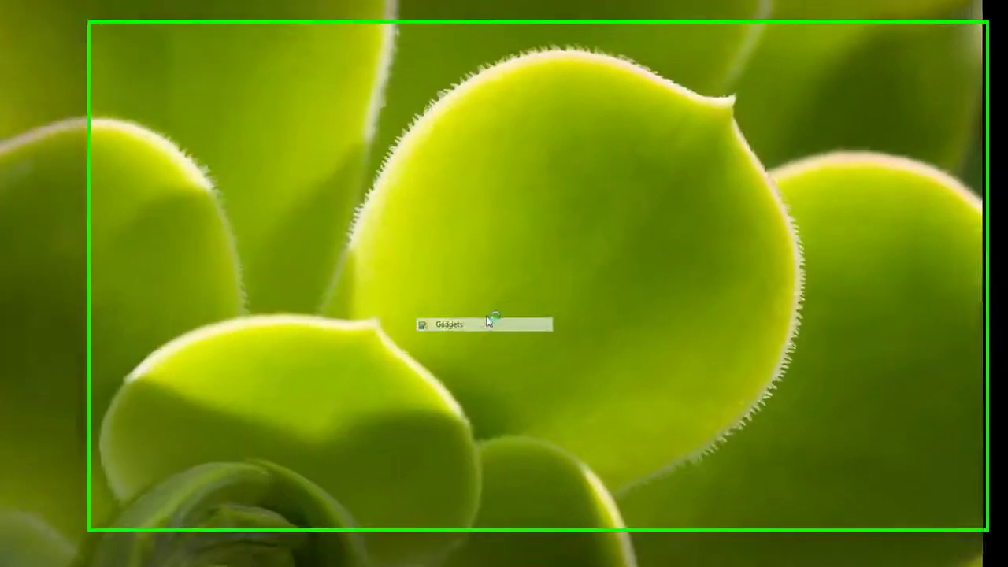
pyautogui.moveTo(504, 150); pyautogui.dragTo(397, 112)
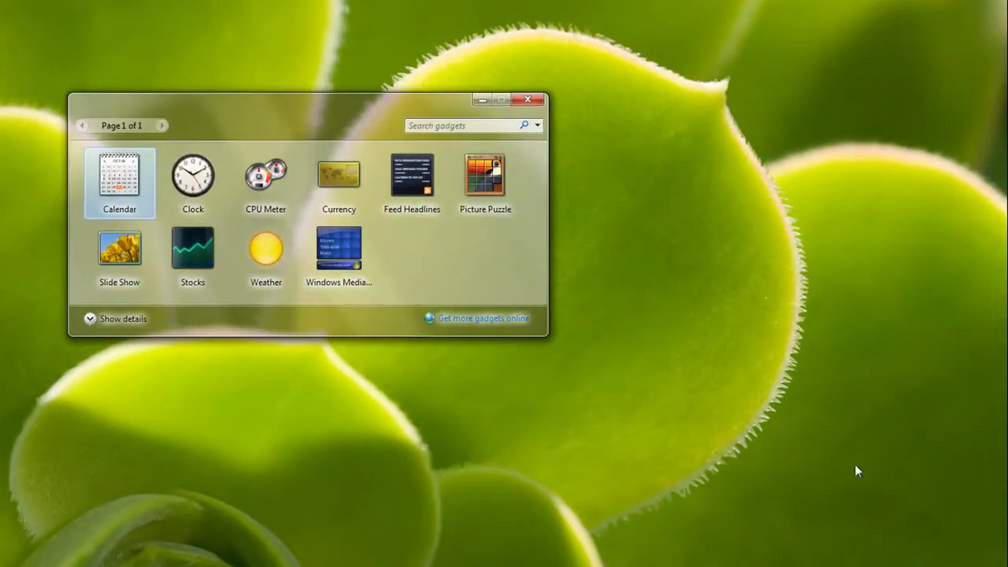
pyautogui.moveTo(275, 116); pyautogui.dragTo(374, 183)
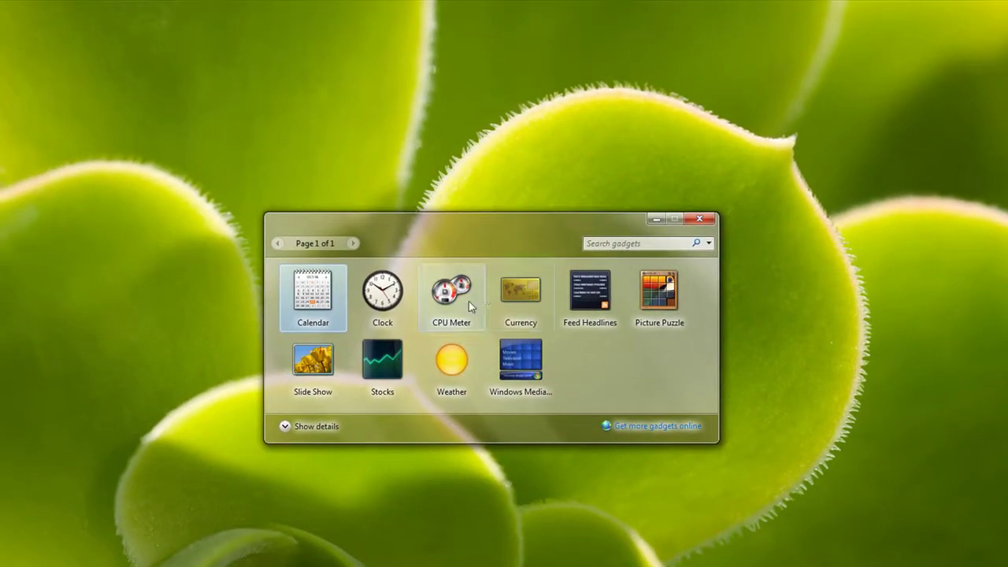
# - Add the CPU Meter, Clock and Calendar gadgets to the desktop above the gallery
pyautogui.moveTo(466, 298); pyautogui.dragTo(347, 110)
pyautogui.moveTo(383, 292); pyautogui.dragTo(458, 162)
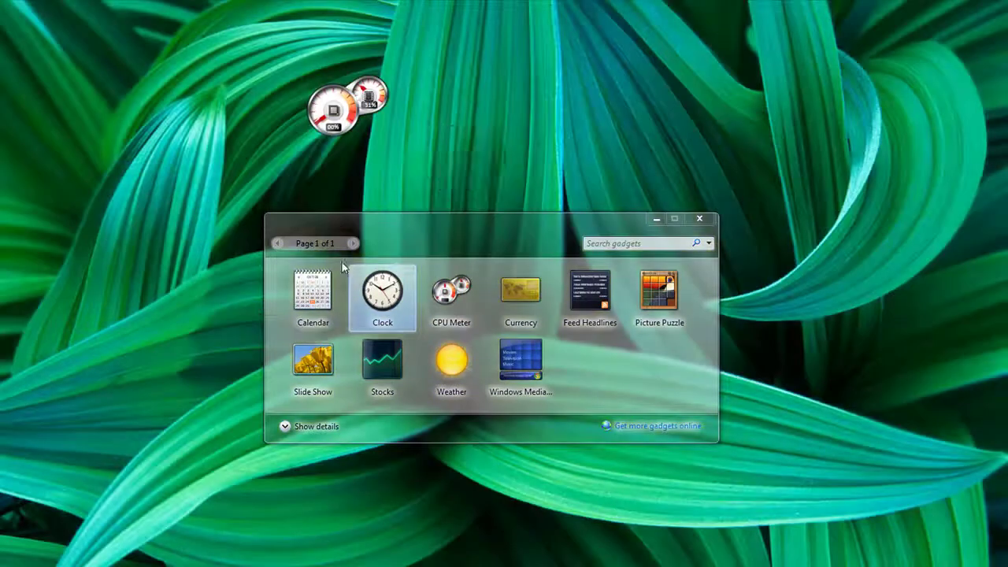
pyautogui.moveTo(313, 295); pyautogui.dragTo(148, 147)
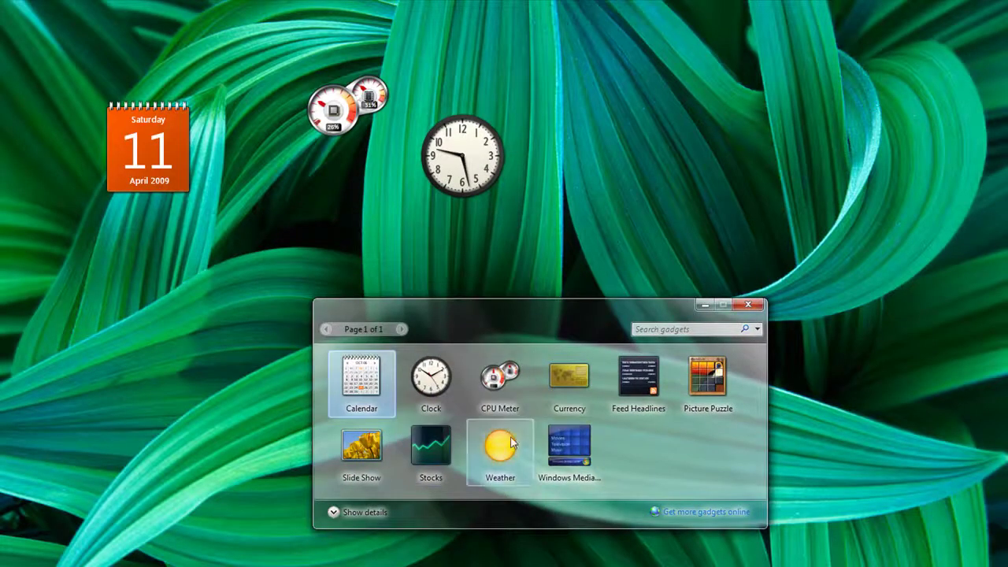
# - Add the Weather gadget to the desktop beyond the clock and close the Gadgets gallery
pyautogui.moveTo(501, 447); pyautogui.dragTo(661, 131)
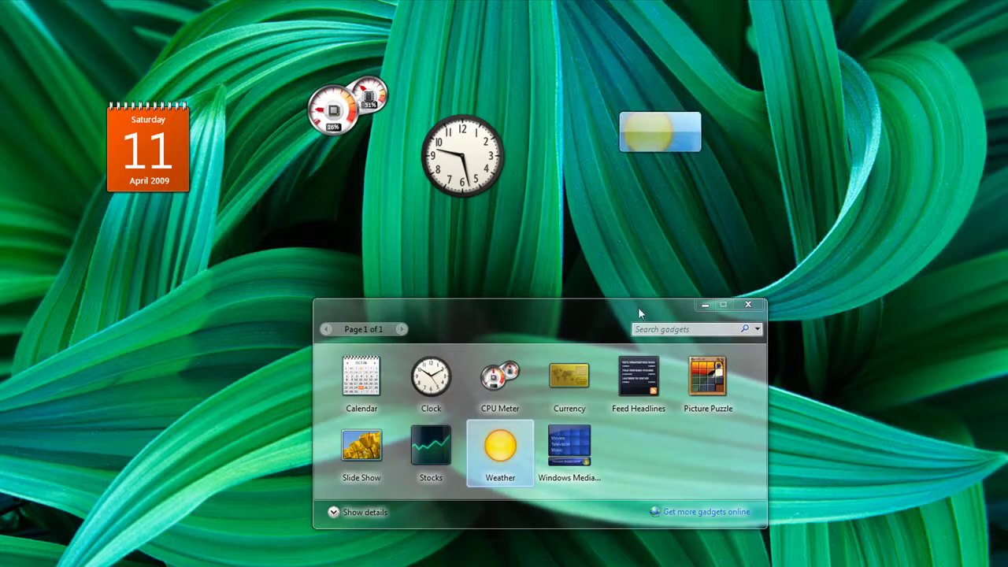
pyautogui.click(748, 304)
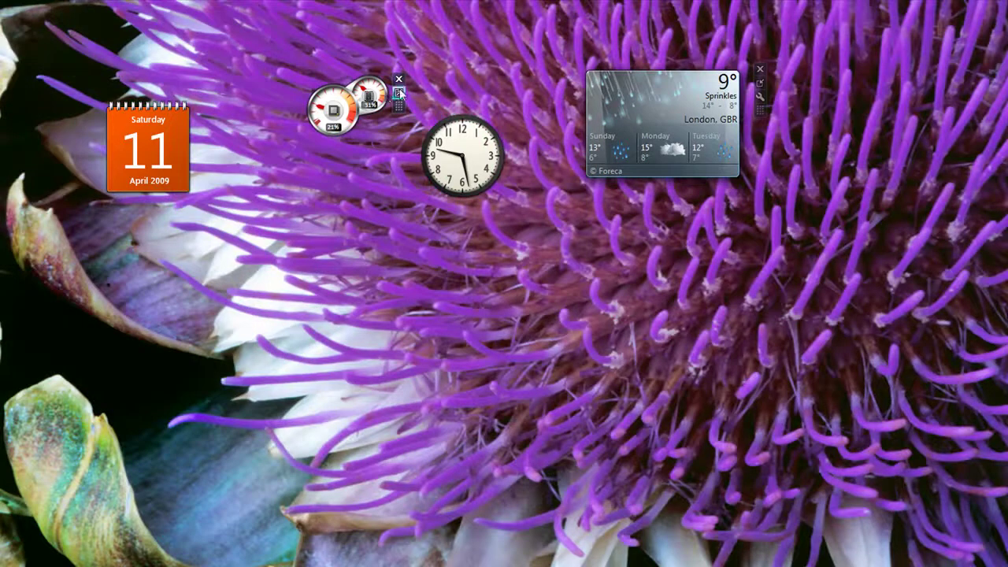
# - Enlarge the CPU Meter gadget and rearrange the CPU Meter, Clock, Weather and Calendar gadgets on the desktop
pyautogui.click(399, 88)
pyautogui.moveTo(400, 107); pyautogui.dragTo(351, 40)
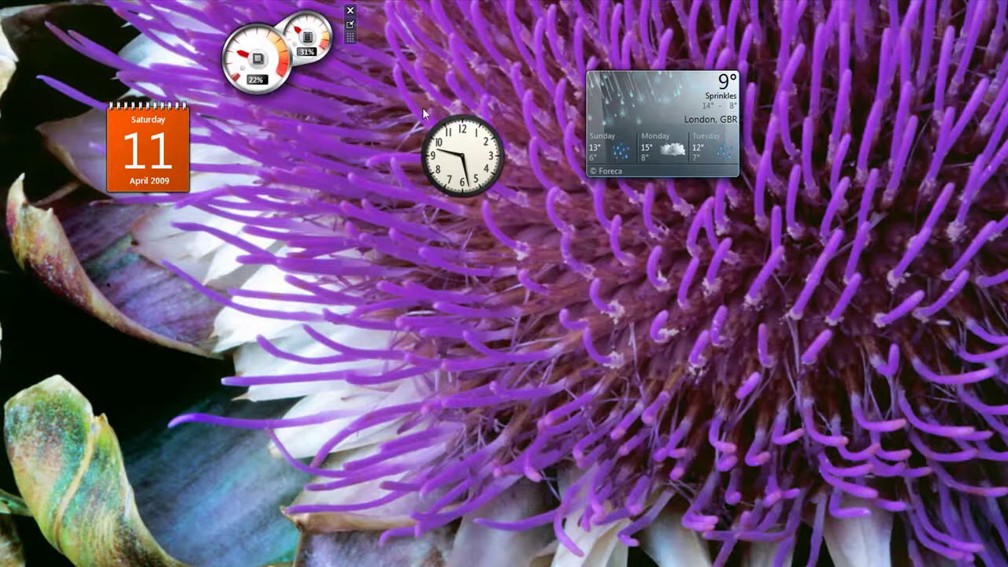
pyautogui.moveTo(514, 148); pyautogui.dragTo(335, 150)
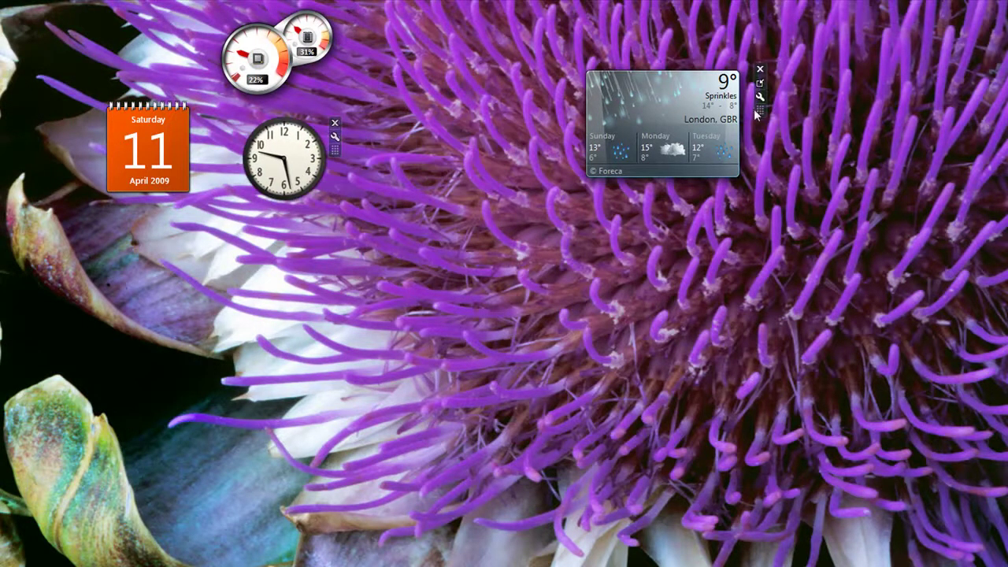
pyautogui.moveTo(758, 114); pyautogui.dragTo(507, 50)
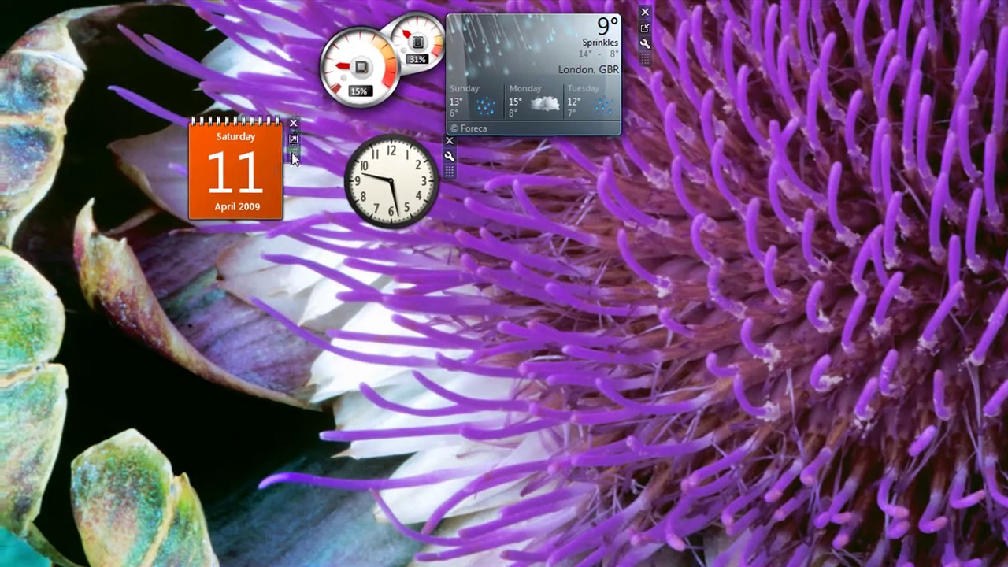
pyautogui.moveTo(293, 158); pyautogui.dragTo(203, 76)
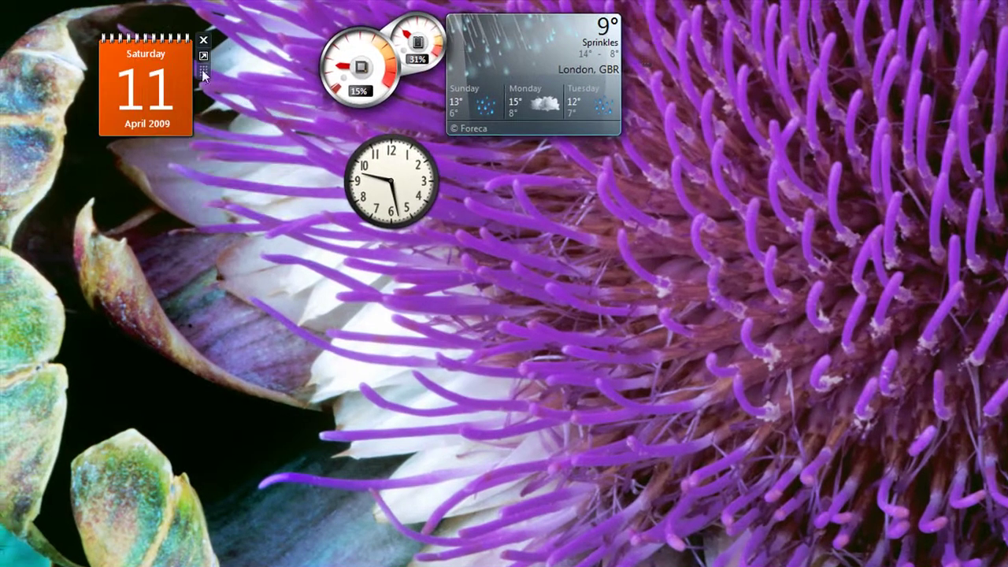
pyautogui.moveTo(645, 57); pyautogui.dragTo(794, 57)
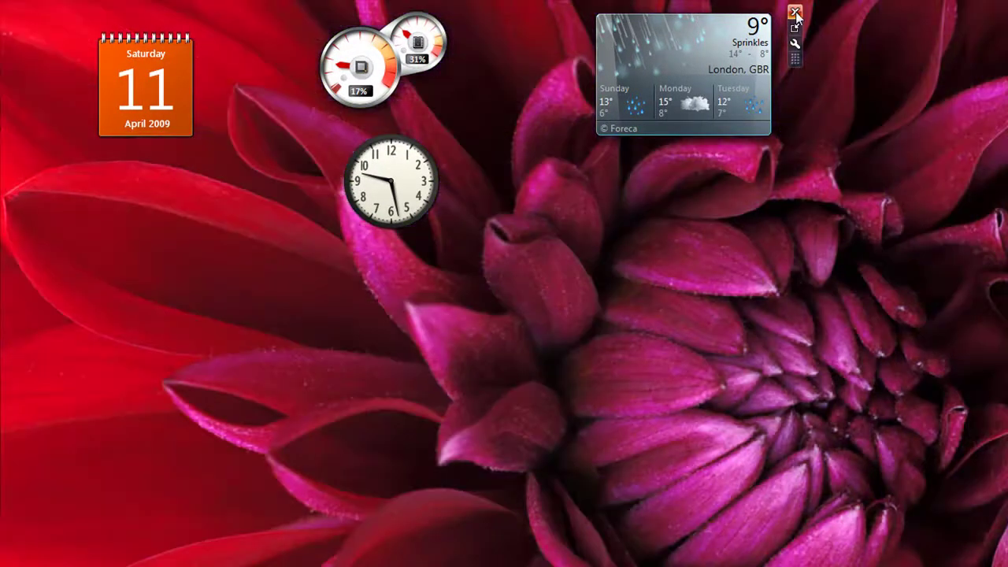
# - Remove the Weather, Clock and remaining gadgets from the desktop
pyautogui.click(794, 13)
pyautogui.click(449, 140)
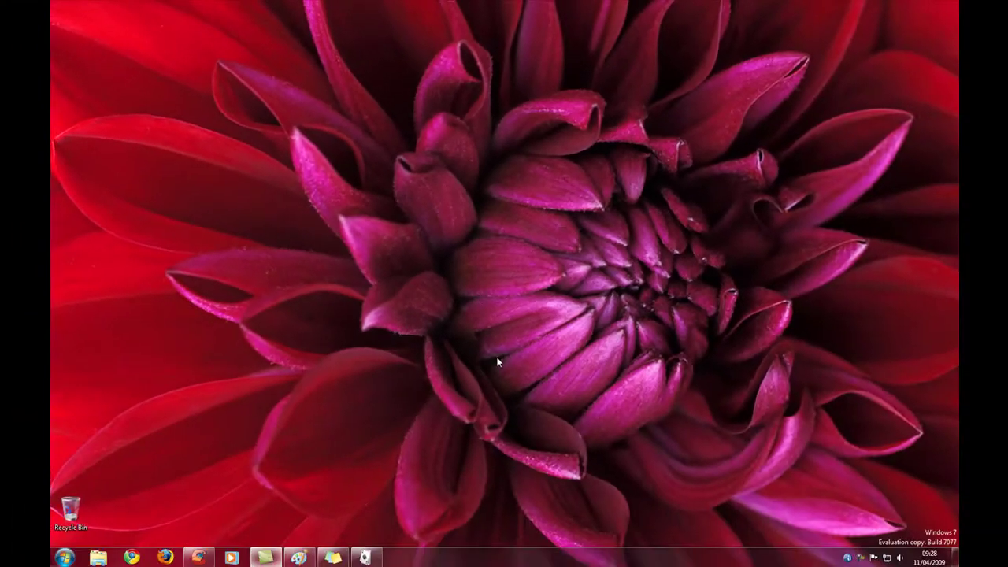
# - Open the HomeGroup settings under Network and Internet in Control Panel and reposition the window
pyautogui.press('super')
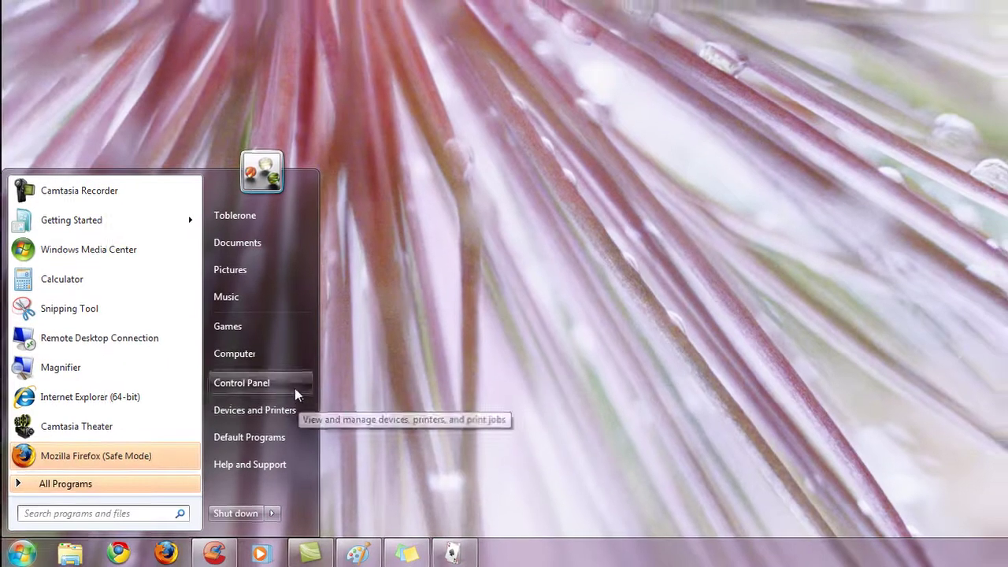
pyautogui.click(283, 383)
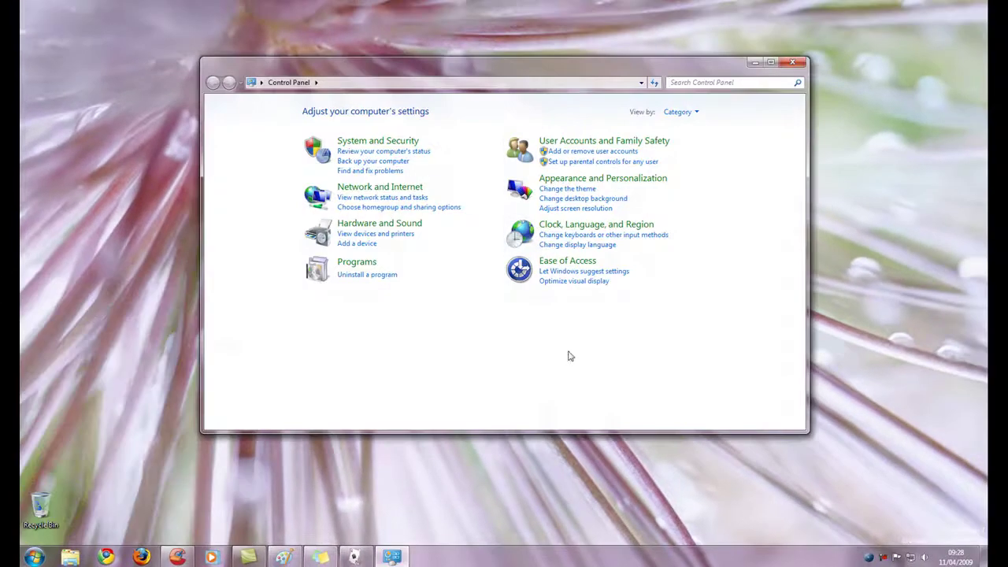
pyautogui.click(403, 192)
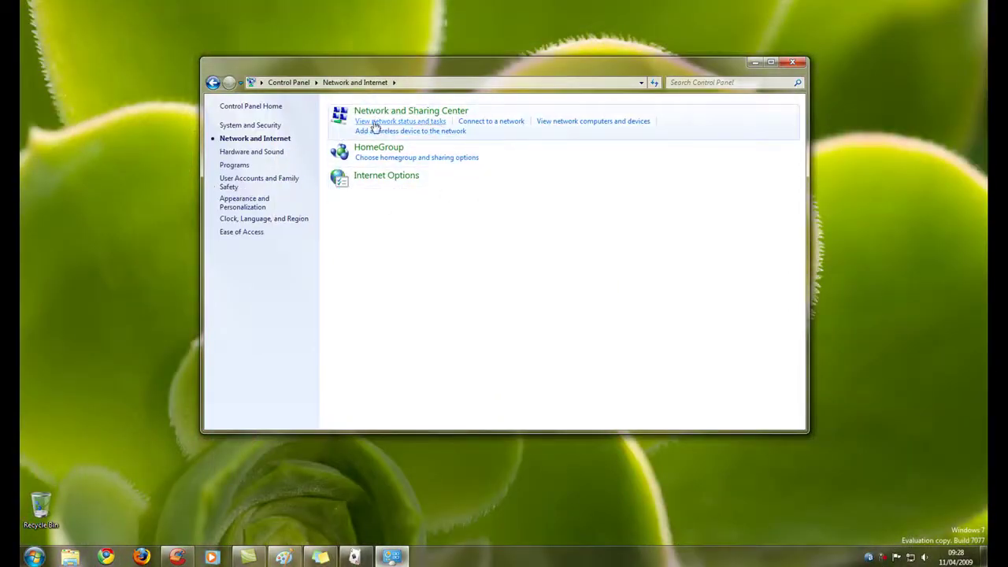
pyautogui.moveTo(622, 64); pyautogui.dragTo(705, 94)
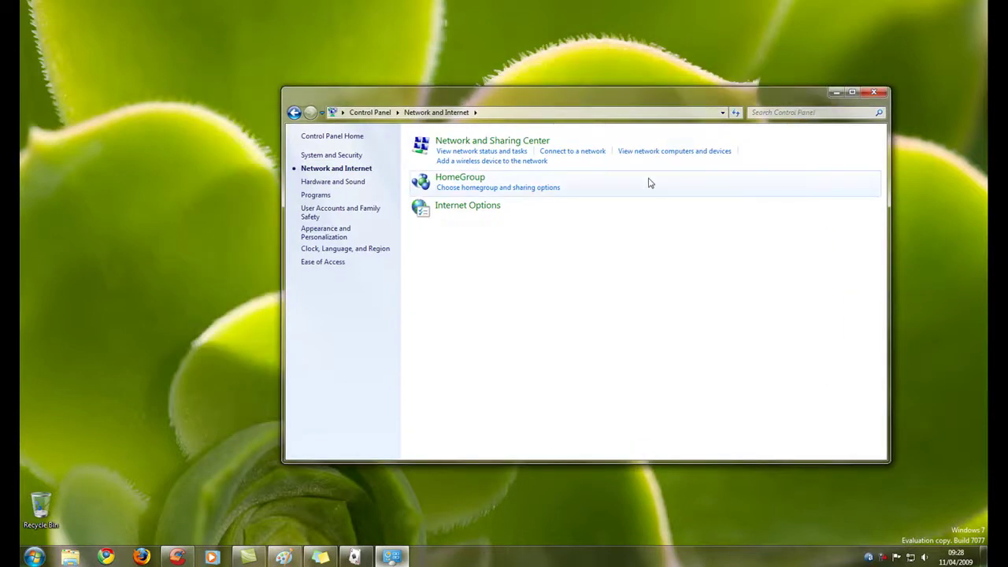
pyautogui.click(480, 182)
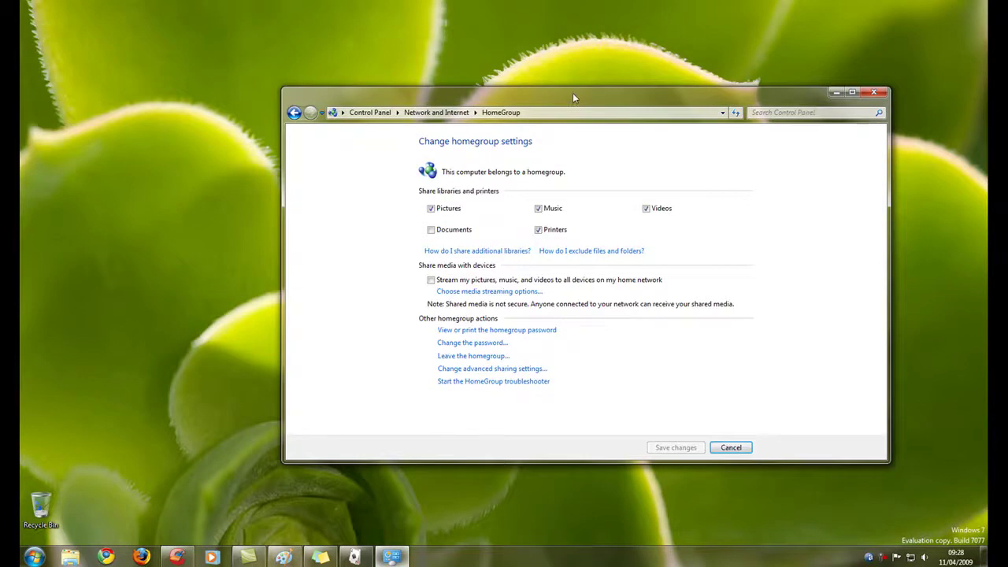
pyautogui.moveTo(573, 93); pyautogui.dragTo(538, 68)
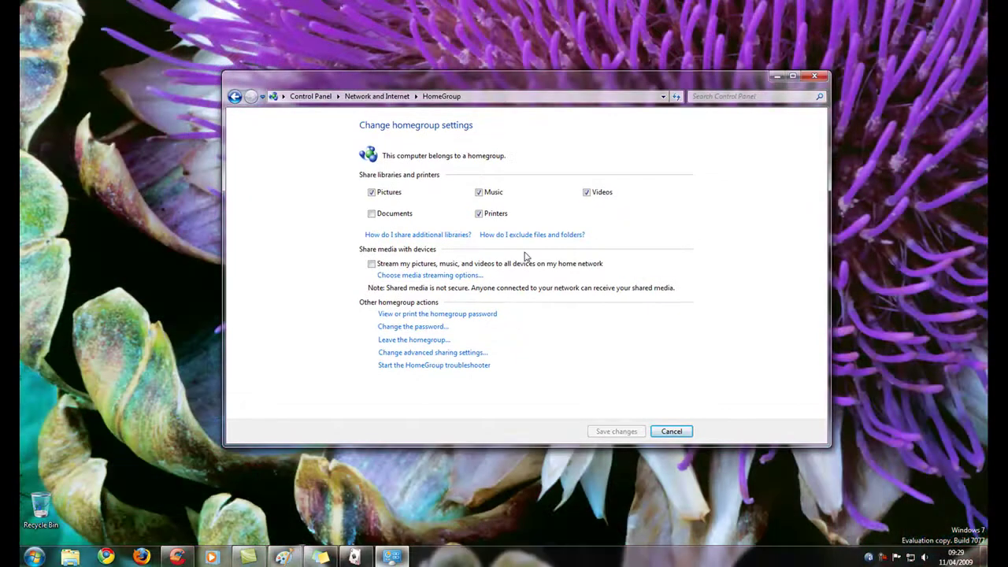
# - Share Documents with the homegroup, enable media streaming to all home network devices, and save the changes
pyautogui.click(371, 264)
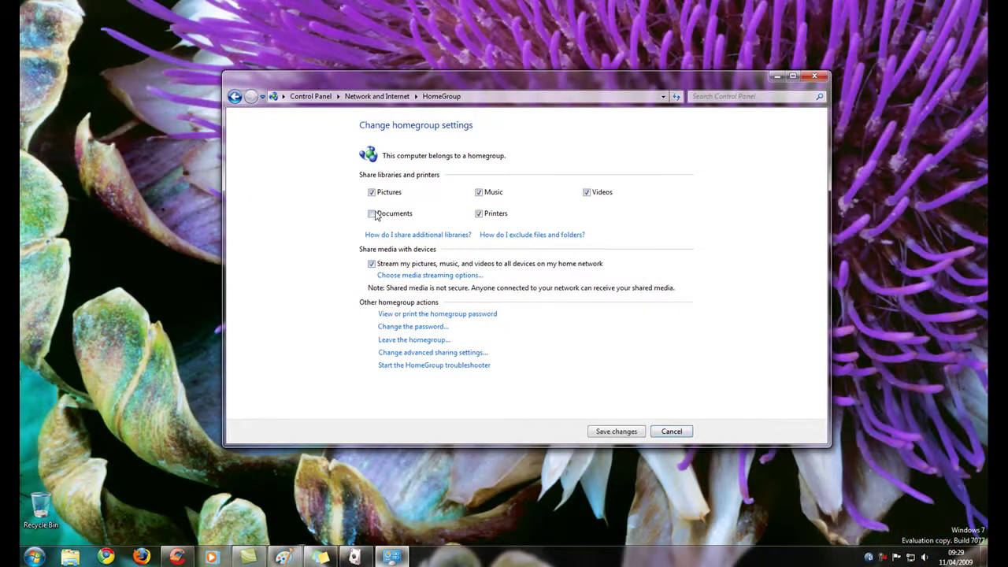
pyautogui.click(625, 435)
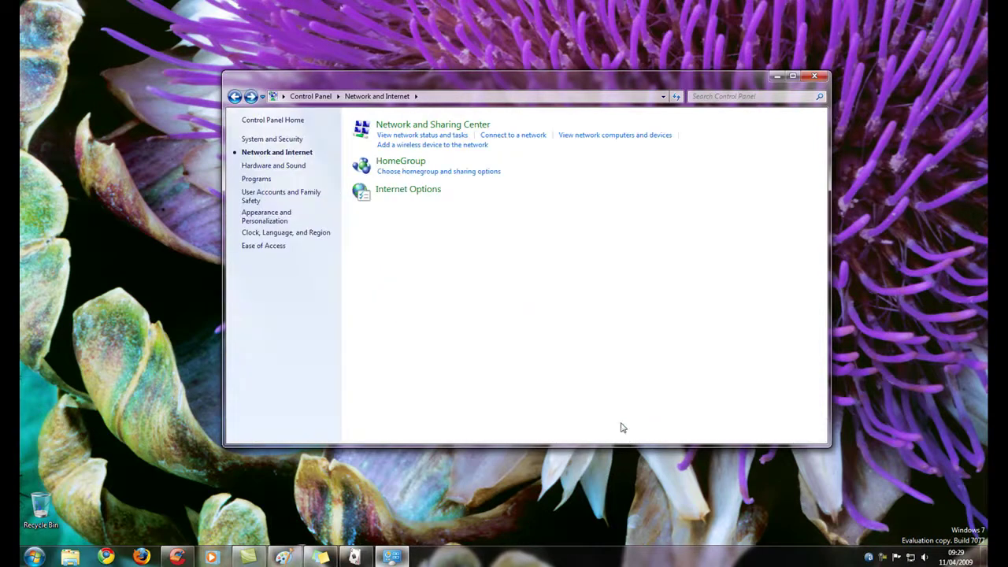
# - Reopen the HomeGroup settings, view the homegroup password page, and return to the settings
pyautogui.click(402, 161)
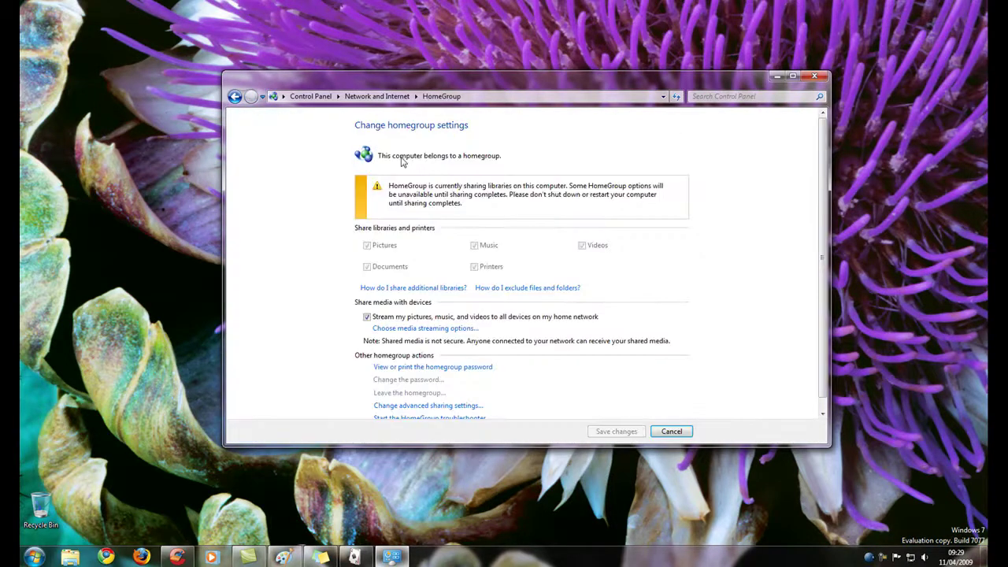
pyautogui.moveTo(490, 88); pyautogui.dragTo(488, 65)
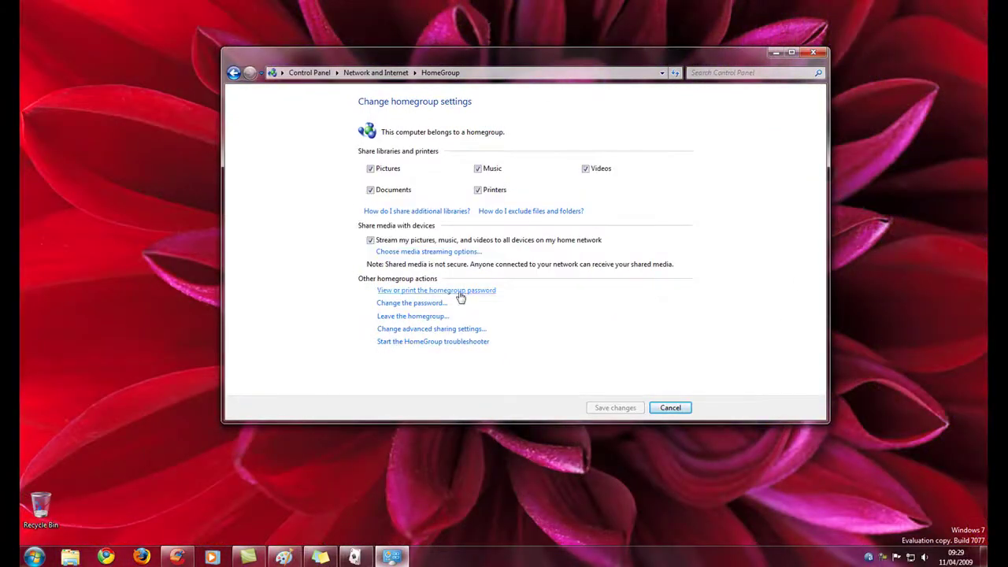
pyautogui.click(445, 292)
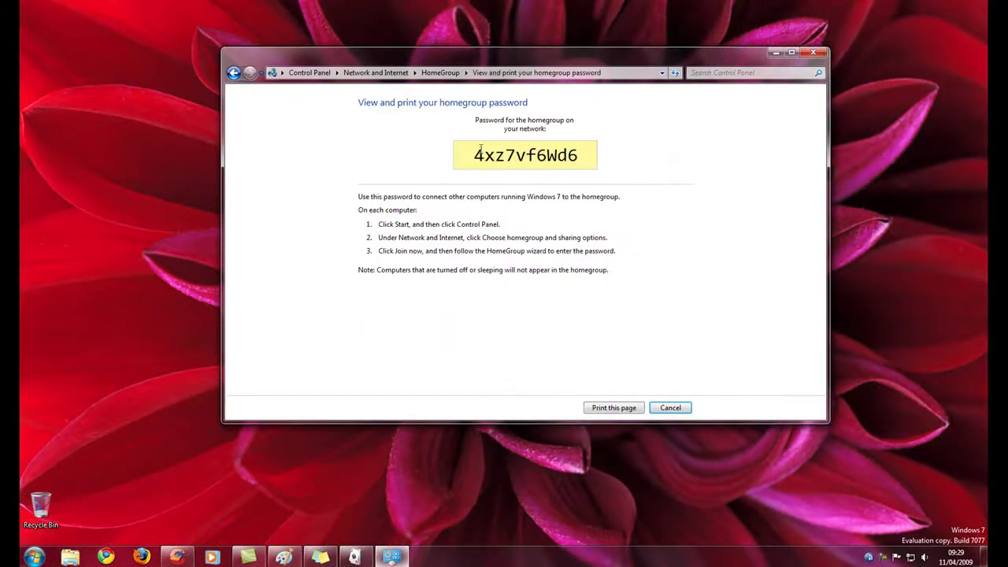
pyautogui.doubleClick(511, 157)
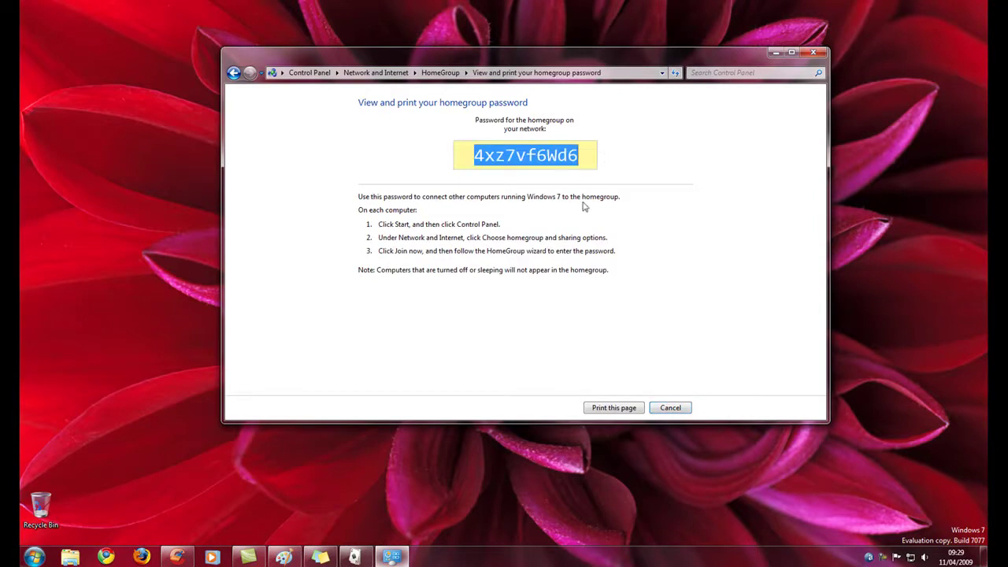
pyautogui.click(581, 162)
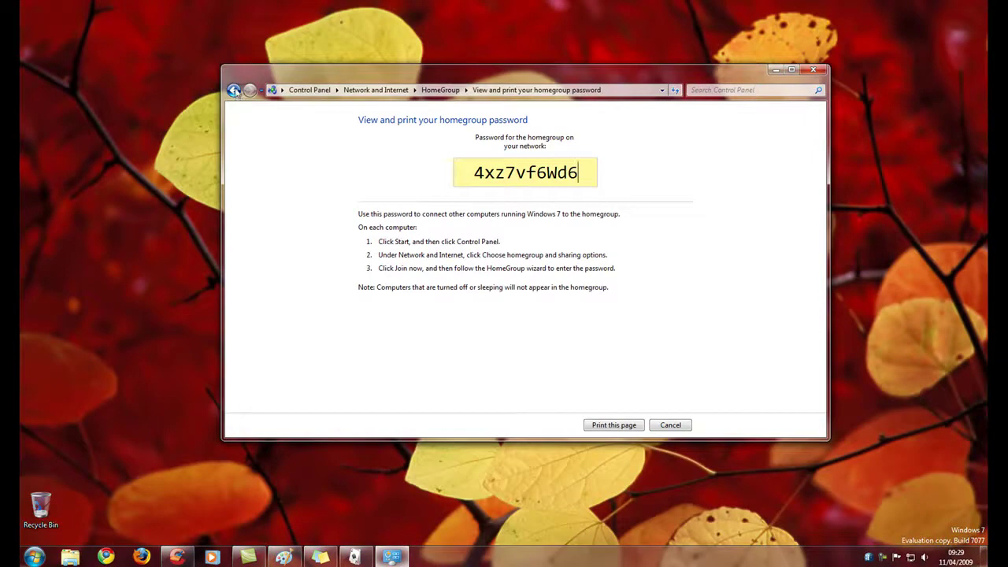
pyautogui.click(234, 90)
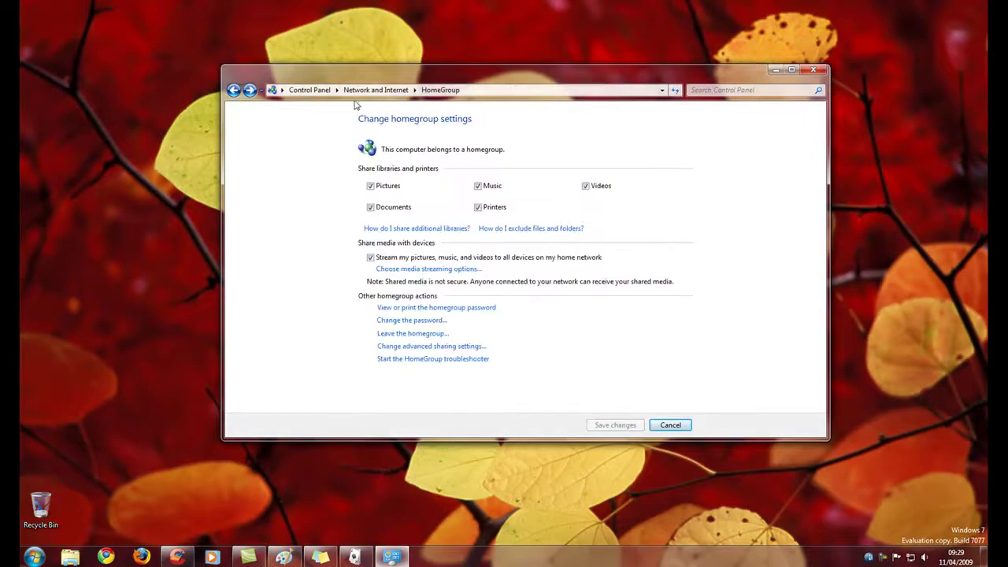
pyautogui.click(372, 186)
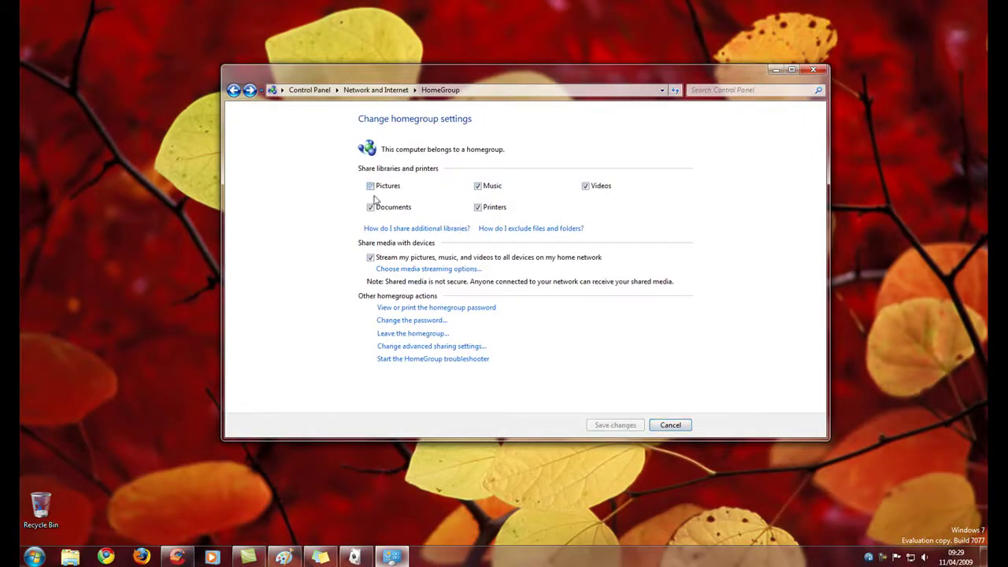
pyautogui.click(370, 207)
pyautogui.click(479, 208)
pyautogui.click(477, 186)
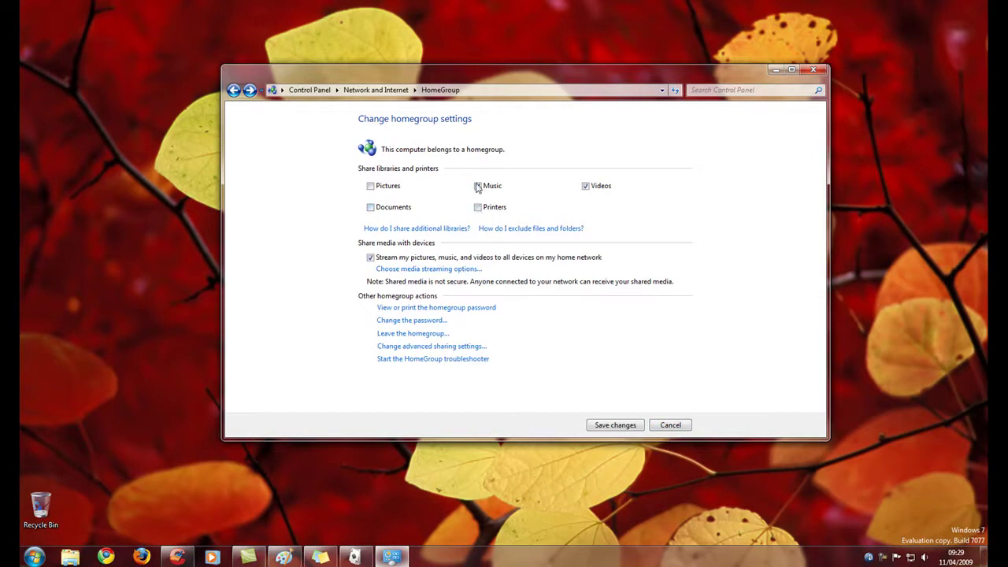
pyautogui.click(482, 190)
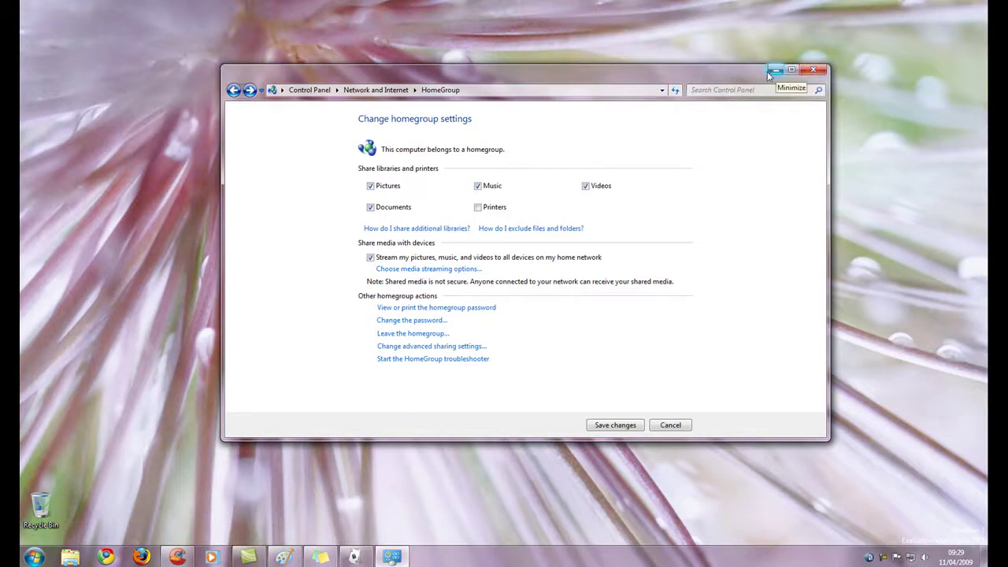
# - Close the HomeGroup settings without saving and open Devices and Printers
pyautogui.click(814, 70)
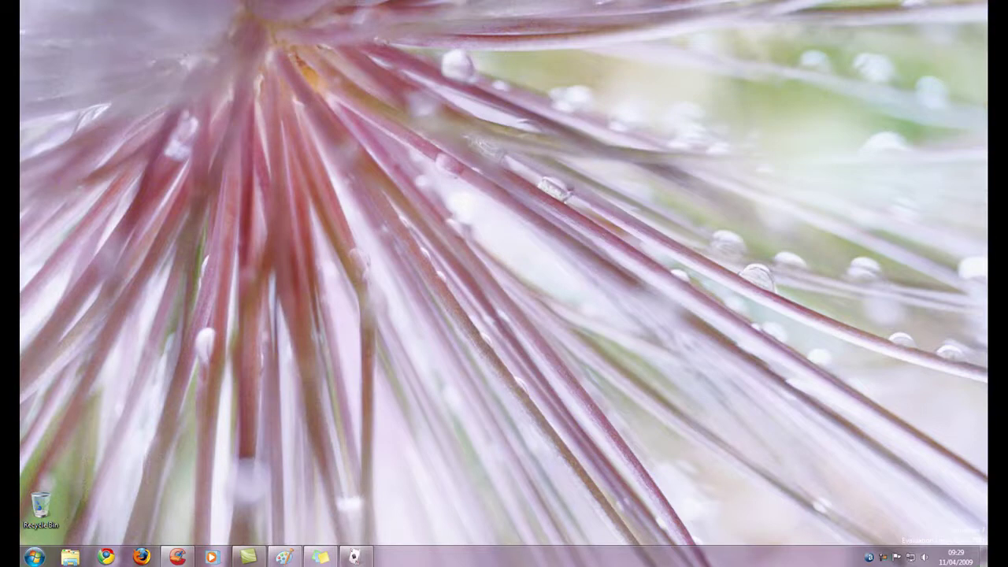
pyautogui.press('super')
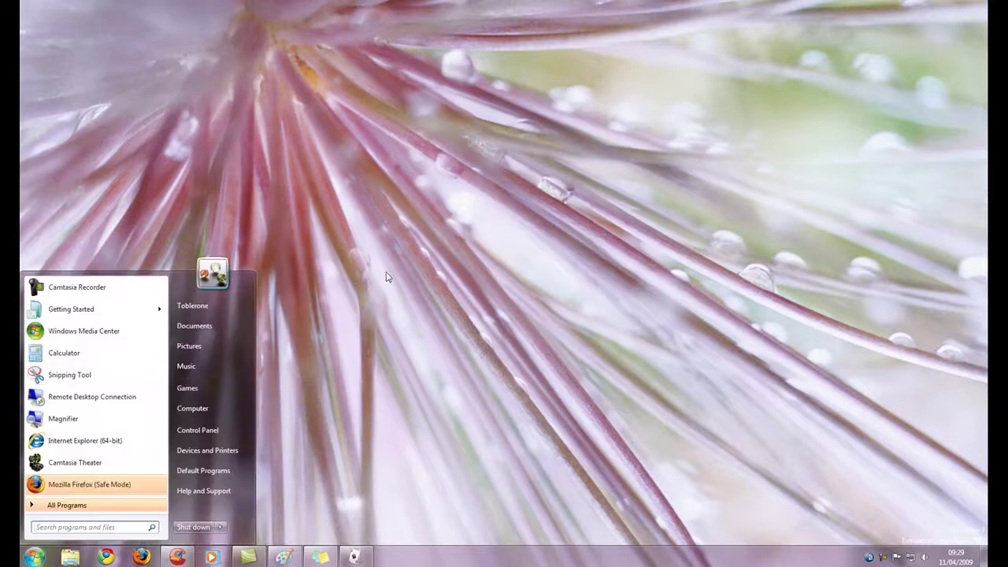
pyautogui.click(205, 451)
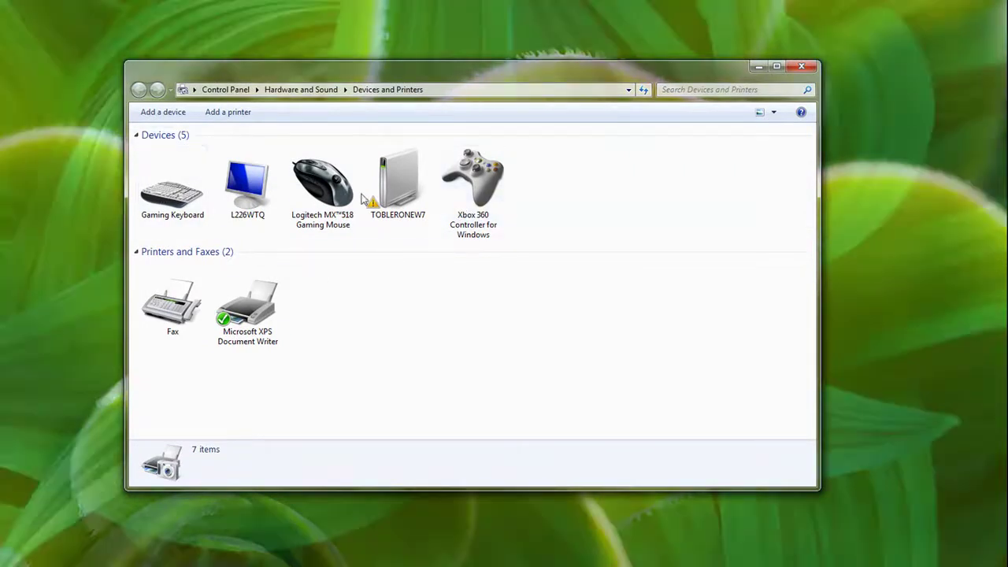
# - Examine the general and hardware properties of the Xbox 360 Controller for Windows, and close the properties dialog
pyautogui.click(472, 170)
pyautogui.doubleClick(472, 171)
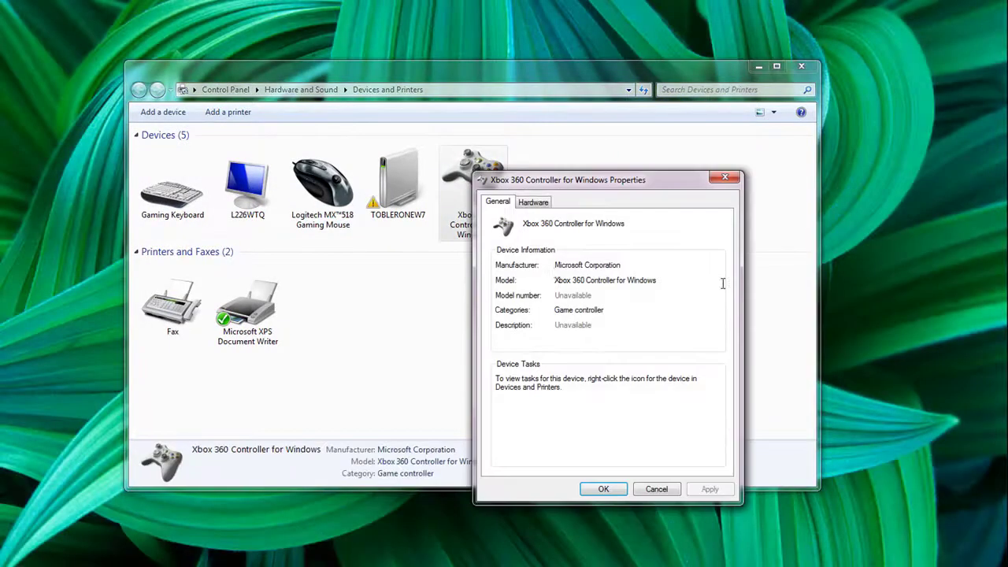
pyautogui.click(545, 204)
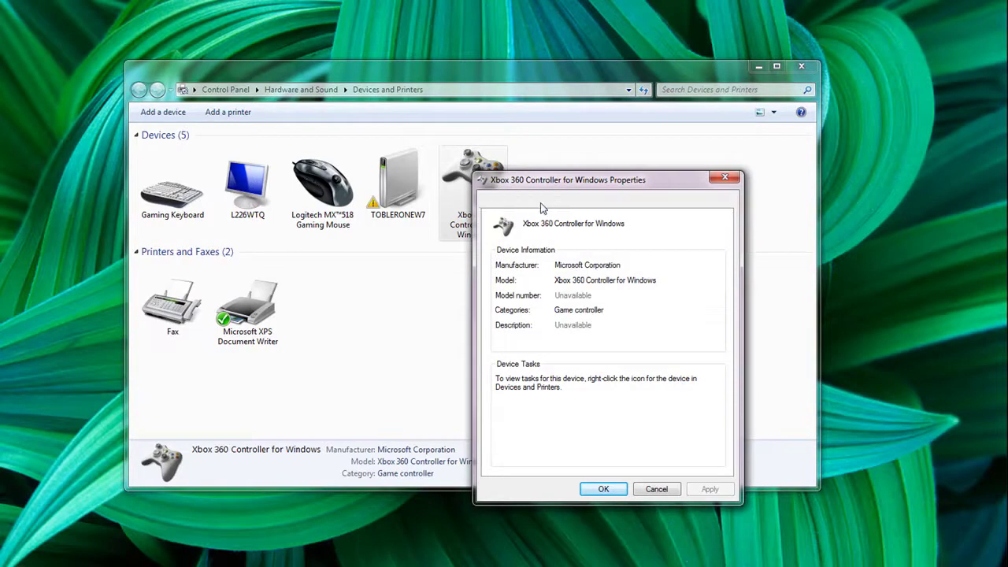
pyautogui.click(732, 179)
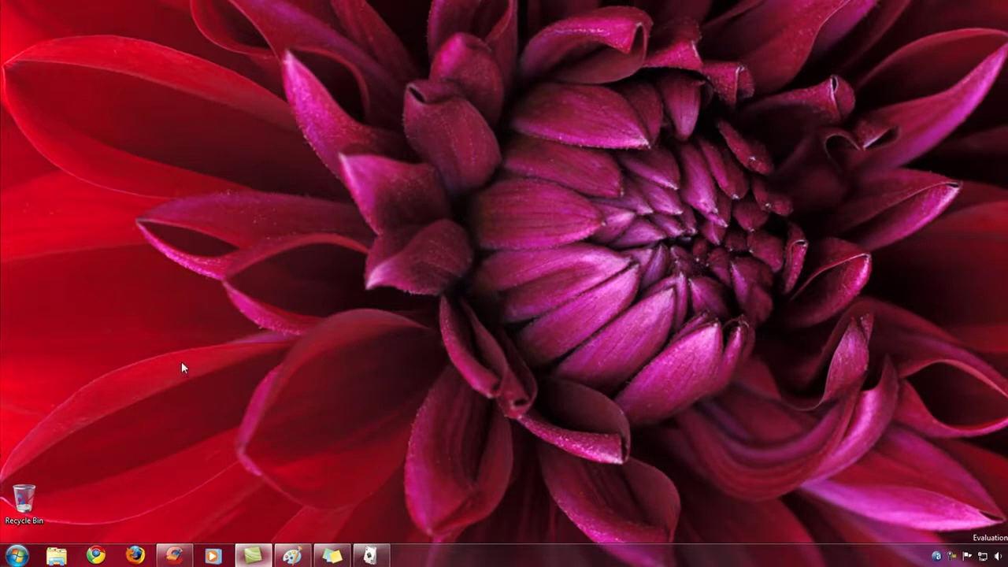
# - Open Calculator and bring the Paint and Sticky Notes windows onto the desktop
pyautogui.click(17, 555)
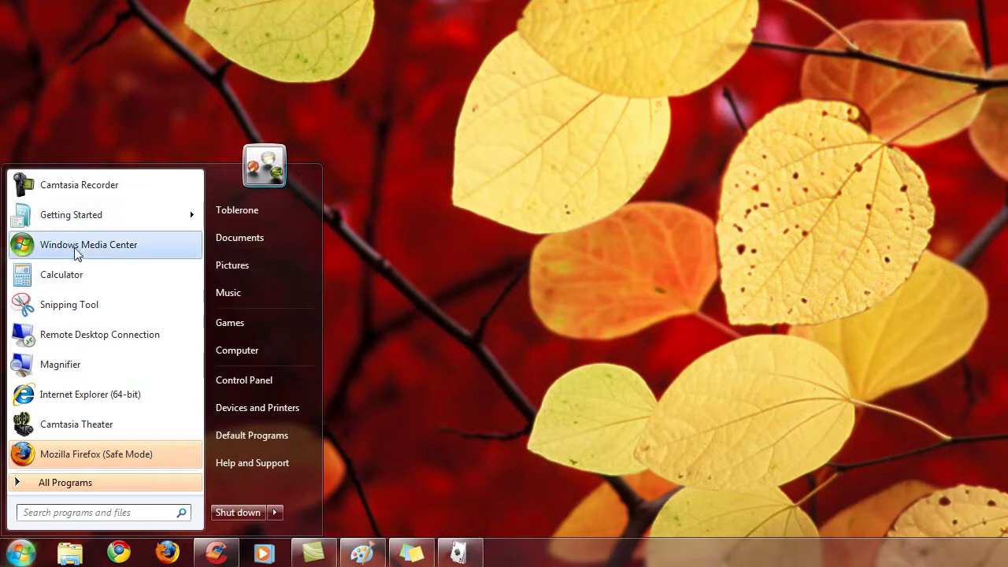
pyautogui.click(77, 274)
pyautogui.press('super')
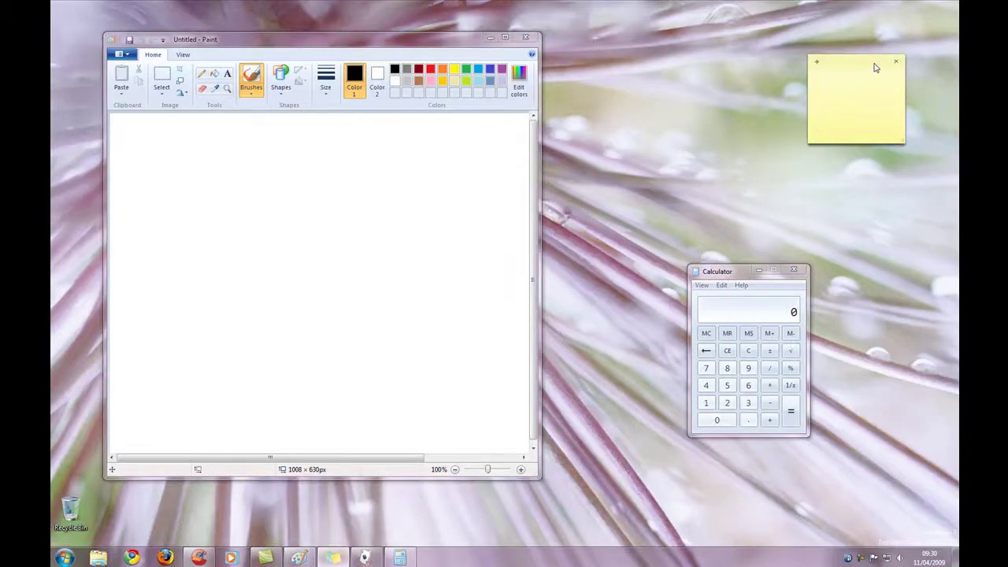
# - Move the sticky note and the Calculator next to the Paint window, with the note above the Calculator
pyautogui.moveTo(874, 65); pyautogui.dragTo(640, 94)
pyautogui.moveTo(780, 280); pyautogui.dragTo(663, 206)
pyautogui.click(609, 96)
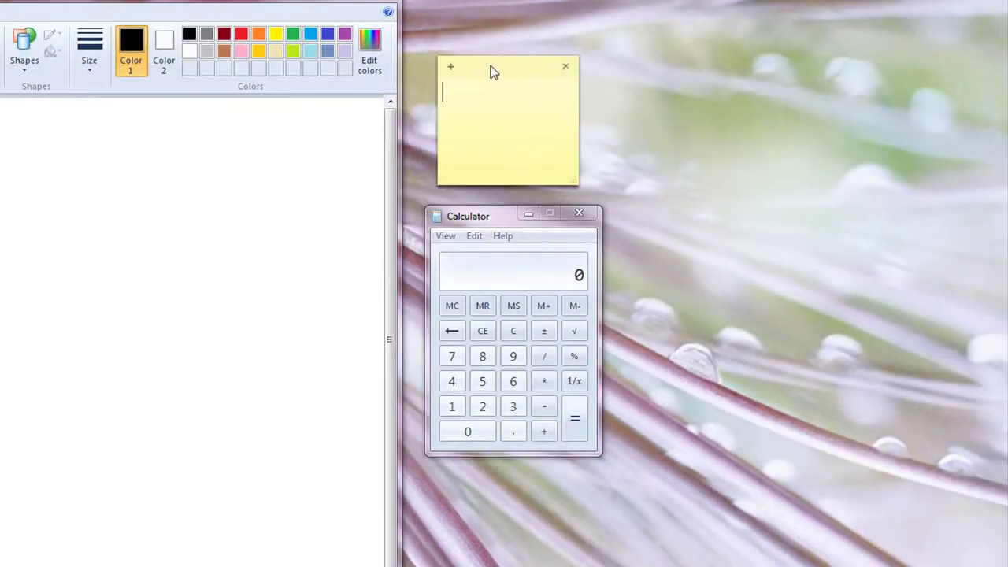
pyautogui.moveTo(492, 71); pyautogui.dragTo(473, 69)
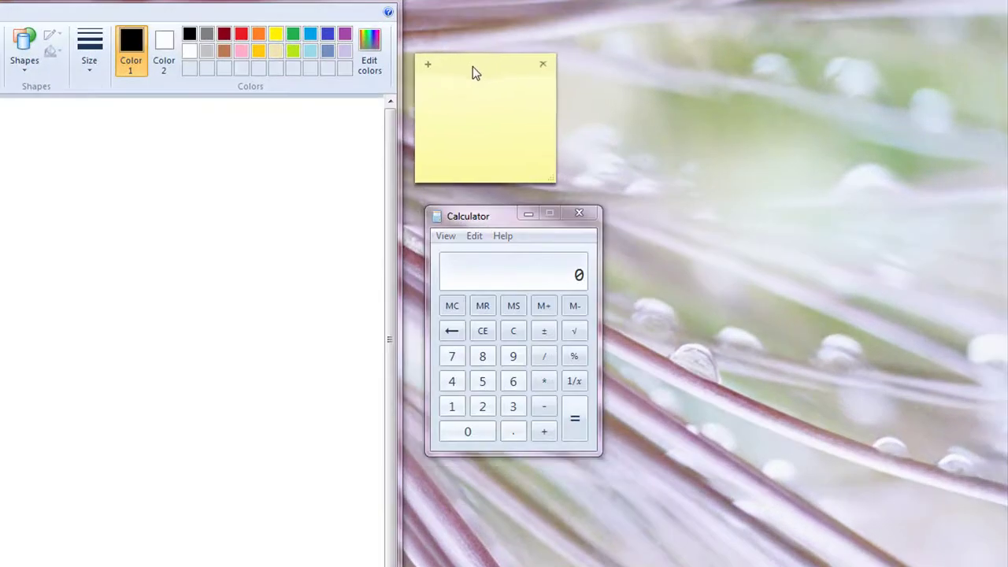
# - Write "hello" freehand in black across the Paint canvas and place the Calculator a little below the sticky note
pyautogui.moveTo(486, 217); pyautogui.dragTo(476, 210)
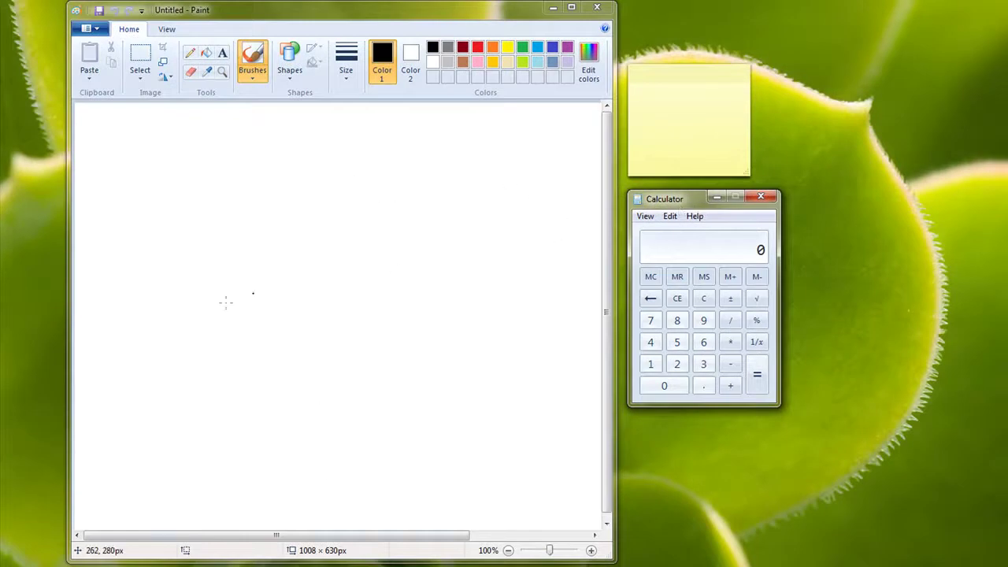
pyautogui.moveTo(170, 238)
pyautogui.mouseDown()
pyautogui.moveTo(277, 359)
pyautogui.moveTo(340, 335)
pyautogui.moveTo(453, 351)
pyautogui.moveTo(463, 313)
pyautogui.mouseUp()
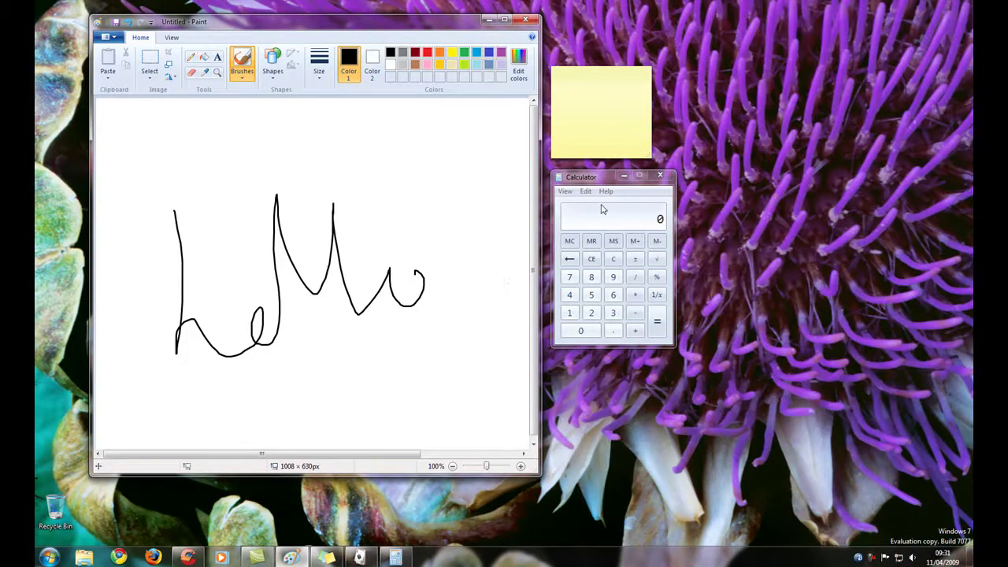
pyautogui.moveTo(594, 178); pyautogui.dragTo(587, 212)
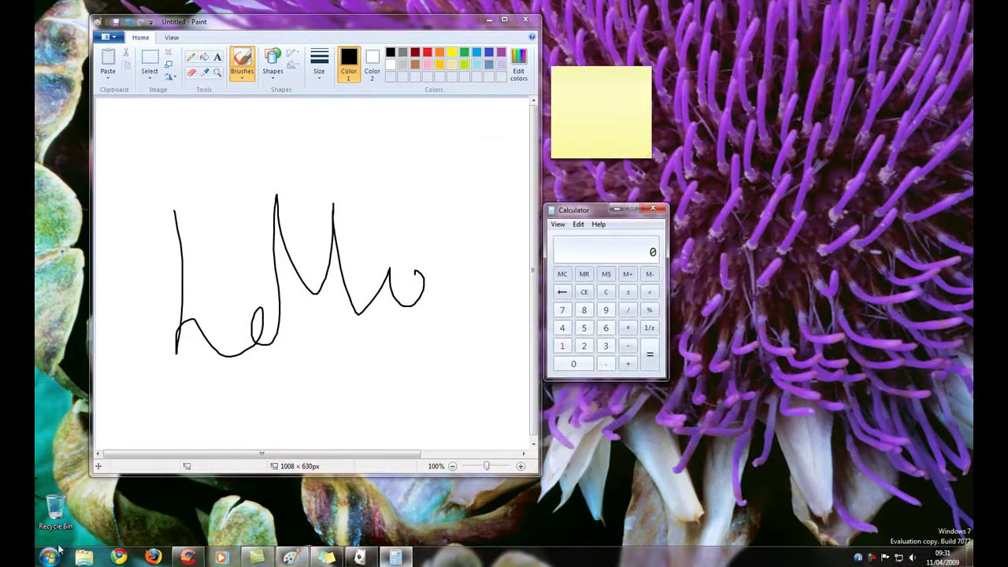
# - Open the Sample Music folder of the Music library in Windows Explorer and move its window clear of most of the Paint drawing
pyautogui.click(84, 557)
pyautogui.doubleClick(385, 231)
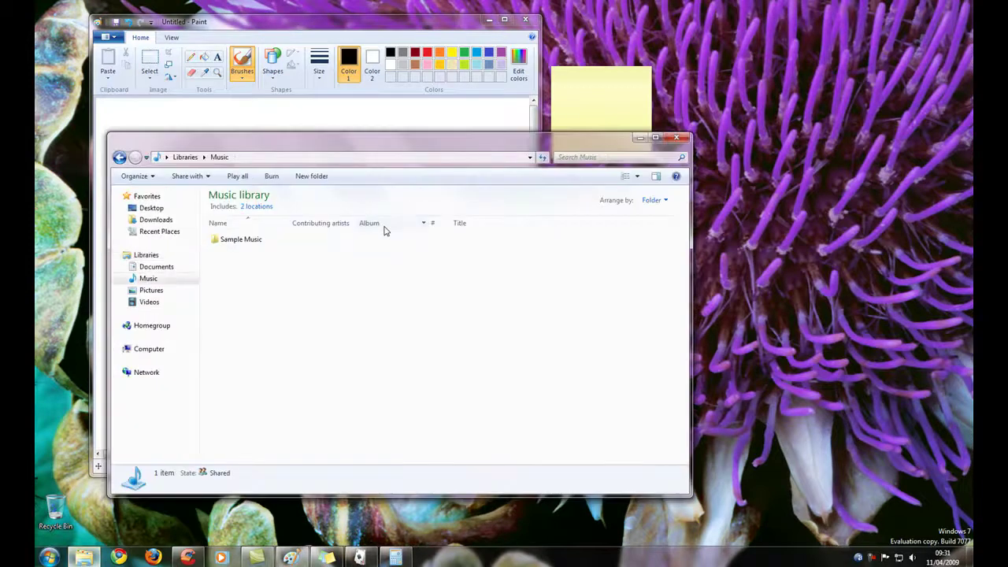
pyautogui.moveTo(357, 145); pyautogui.dragTo(591, 151)
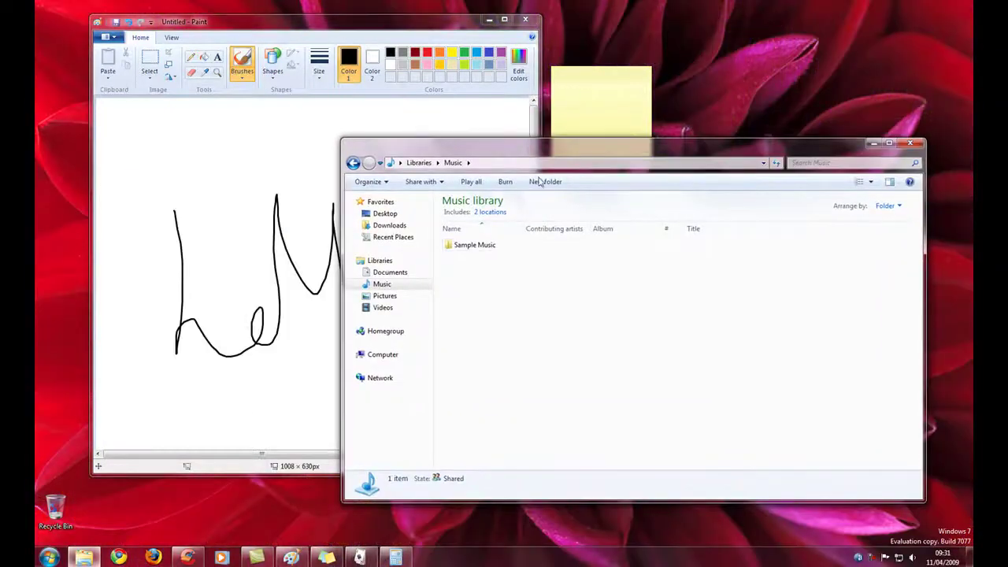
pyautogui.click(494, 245)
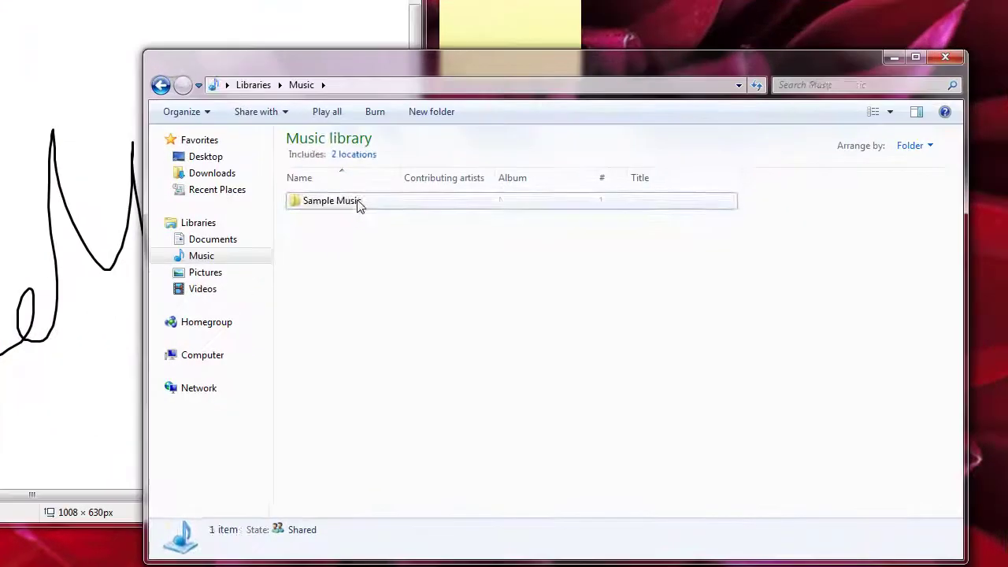
pyautogui.doubleClick(494, 245)
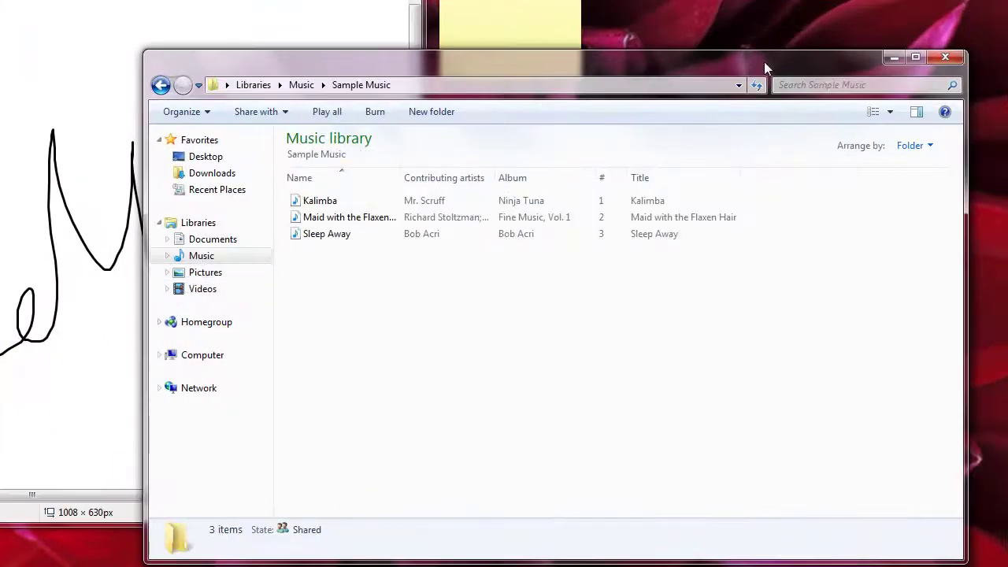
pyautogui.moveTo(764, 62); pyautogui.dragTo(659, 29)
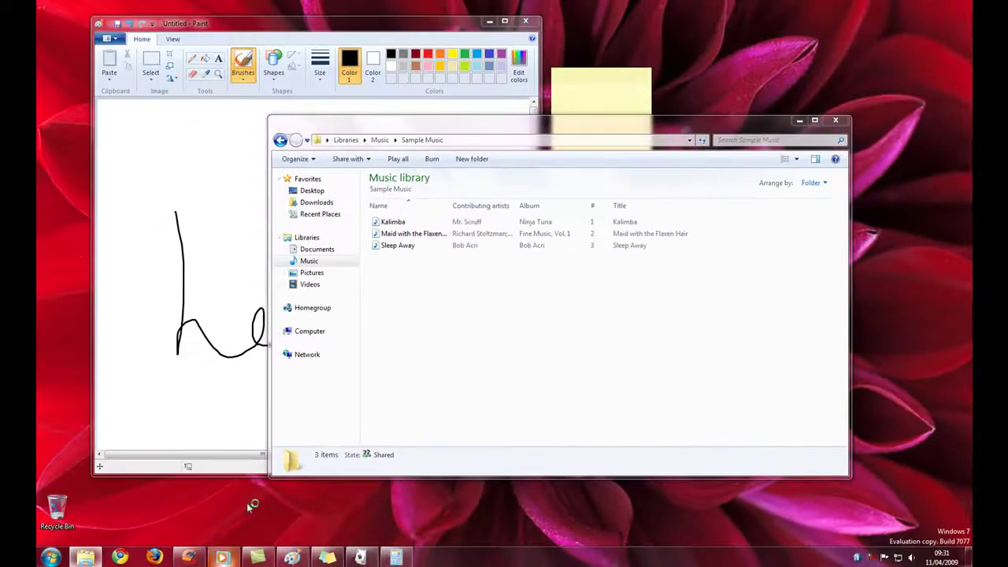
# - Switch to Windows Media Player with its music library shown, close the Sample Music folder window, and move the player higher on the desktop
pyautogui.doubleClick(441, 197)
pyautogui.click(835, 120)
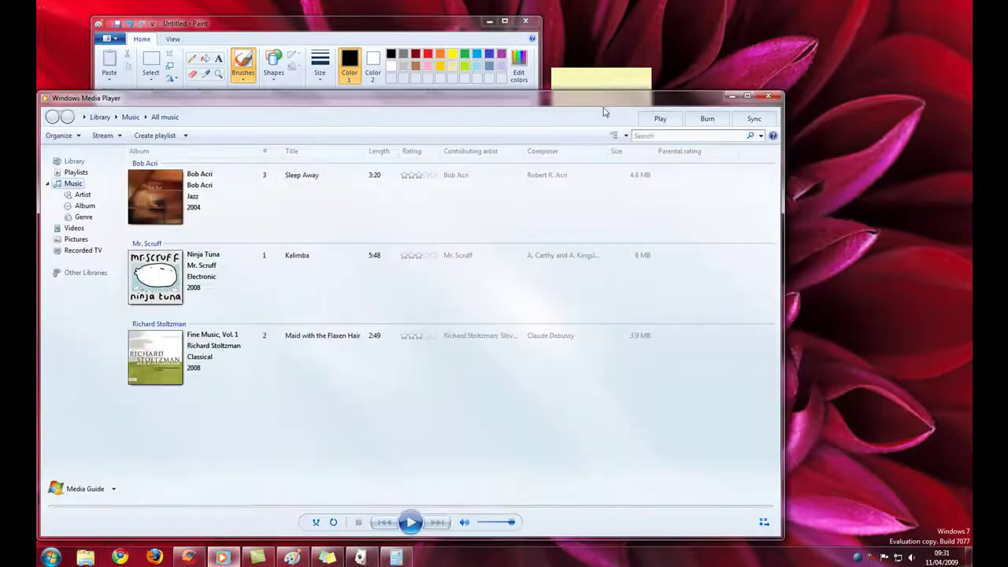
pyautogui.moveTo(604, 108); pyautogui.dragTo(738, 45)
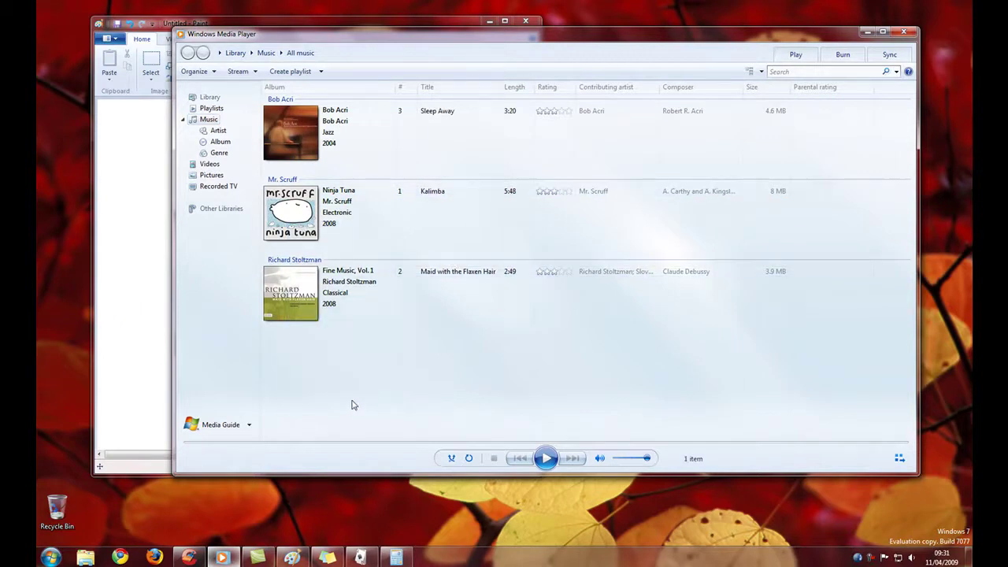
# - Minimize all the windows other than Windows Media Player, and close the player to leave a clear desktop
pyautogui.moveTo(840, 40)
pyautogui.mouseDown()
pyautogui.moveTo(756, 85)
pyautogui.moveTo(721, 48)
pyautogui.moveTo(755, 65)
pyautogui.moveTo(776, 57)
pyautogui.mouseUp()
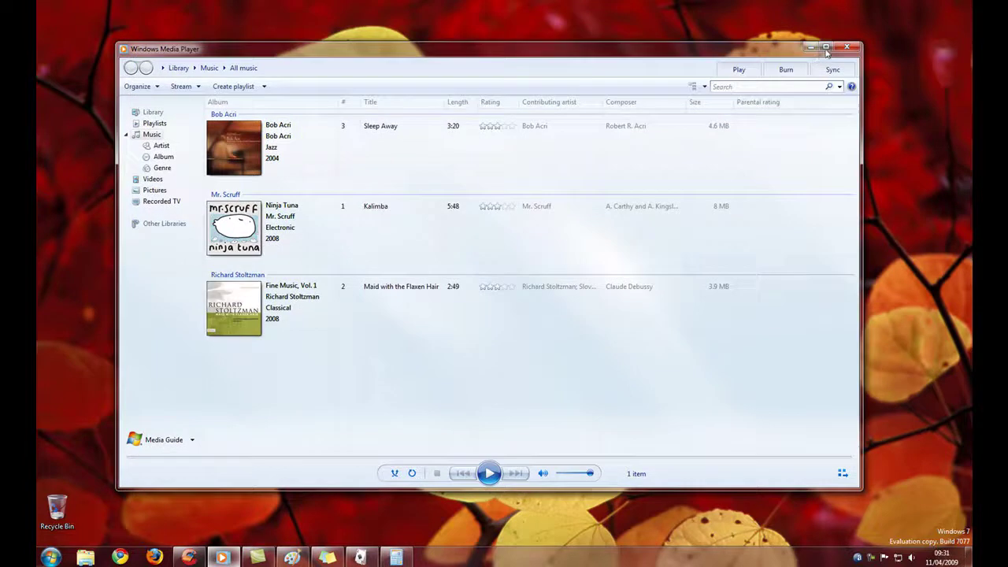
pyautogui.moveTo(840, 50); pyautogui.dragTo(837, 38)
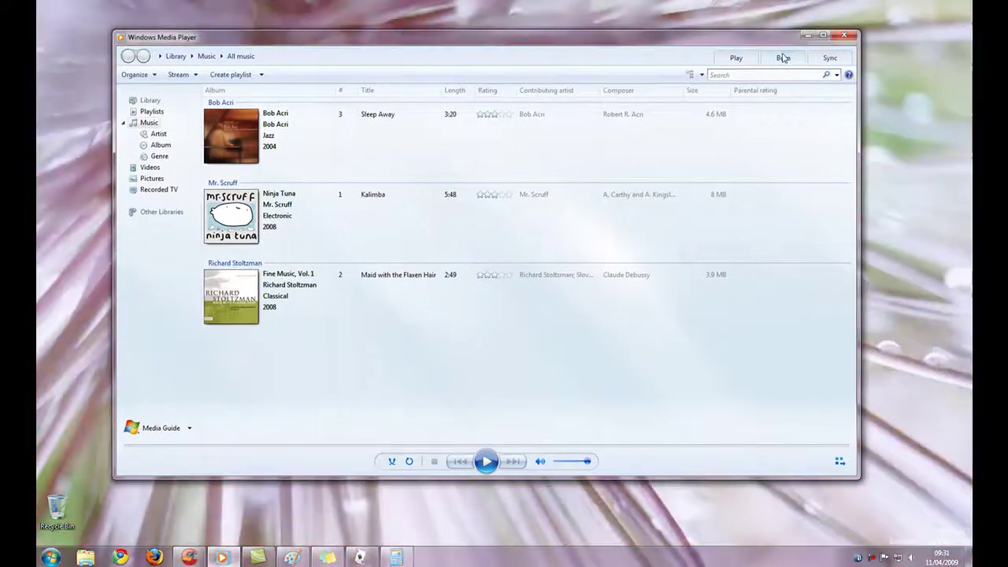
pyautogui.click(843, 34)
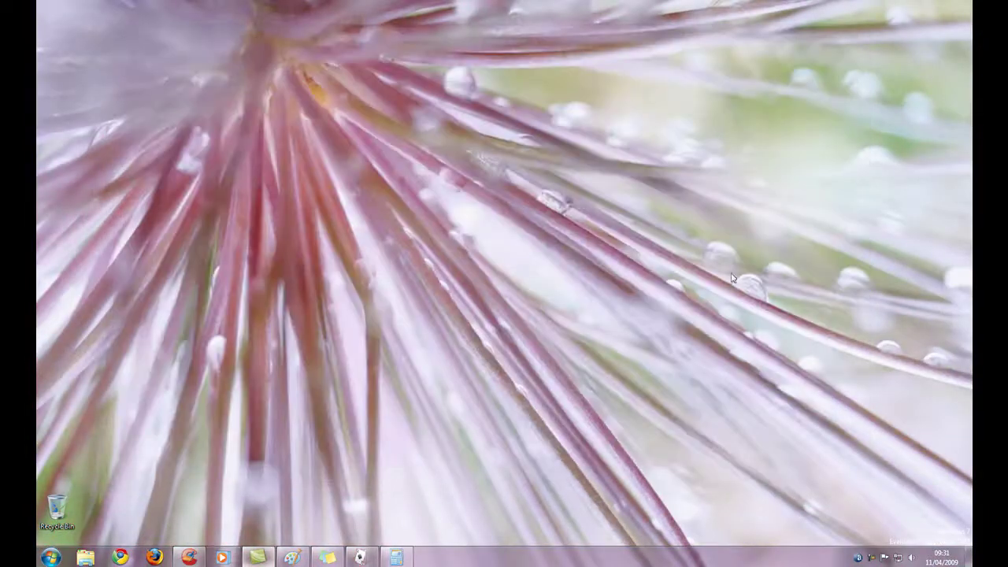